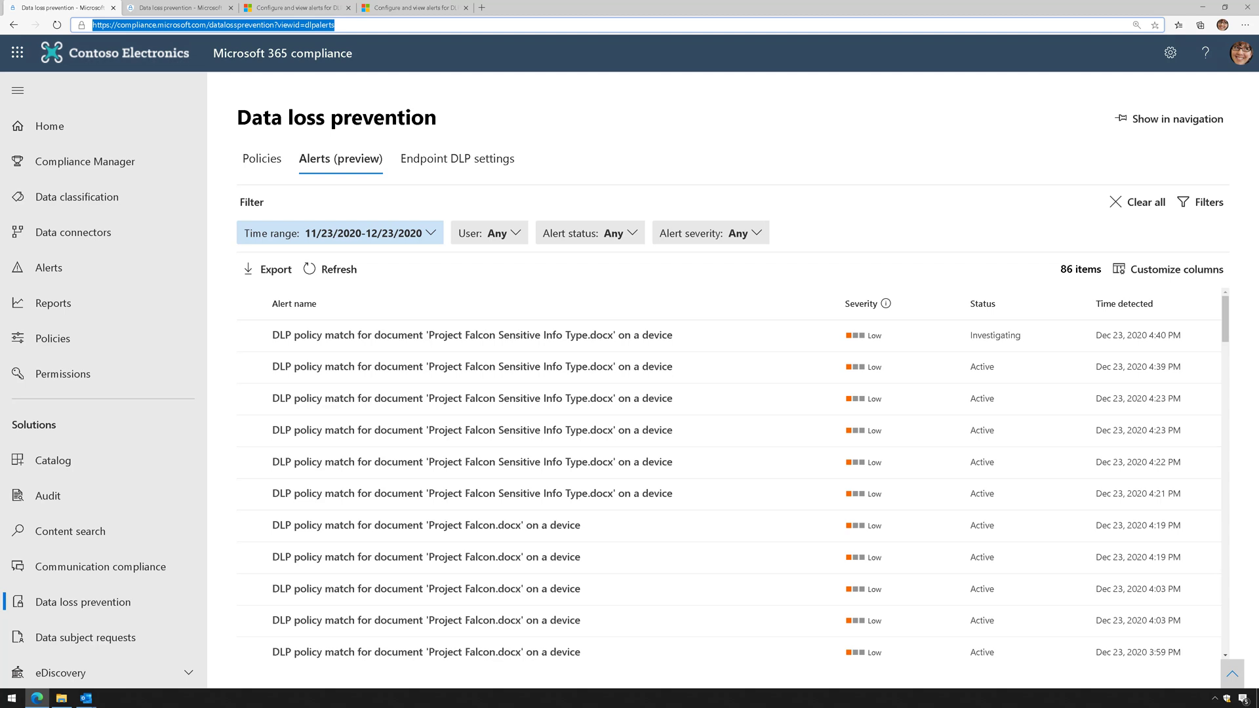
- Open the DLP rule's edit panel and keep the alert severity at Low
{"action": "left_click", "coordinate": [206, 16]}
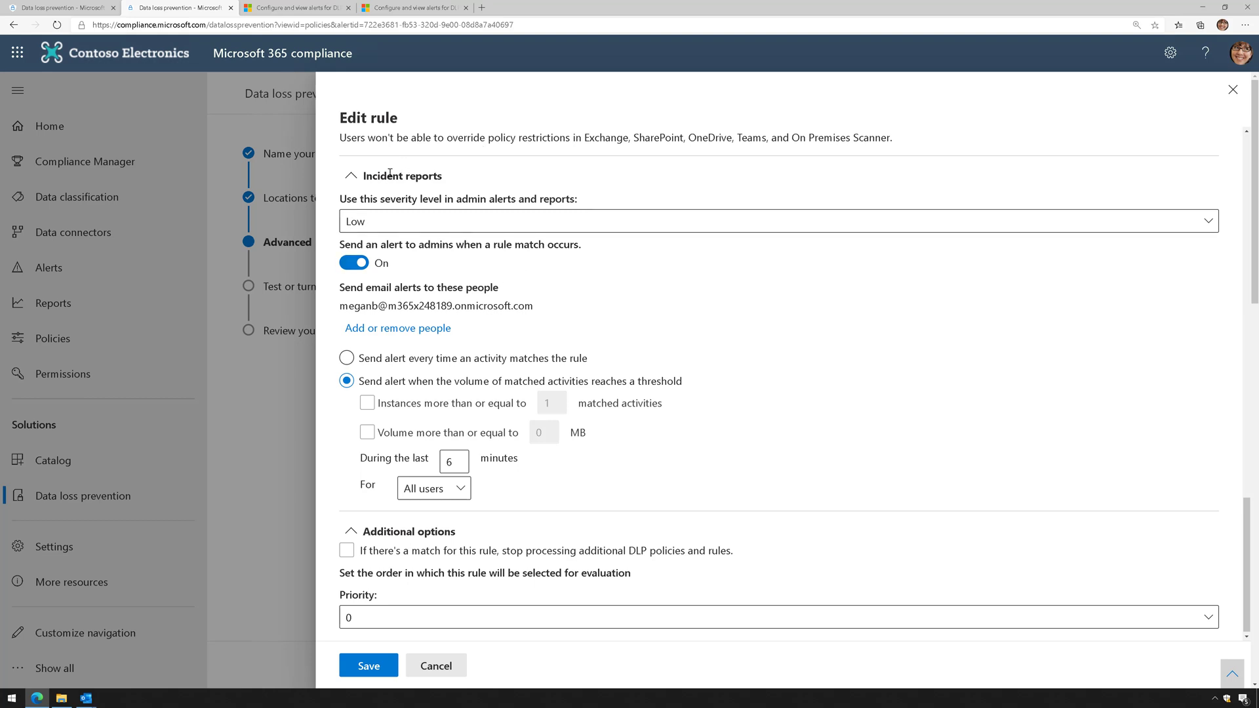
{"action": "left_click", "coordinate": [404, 223]}
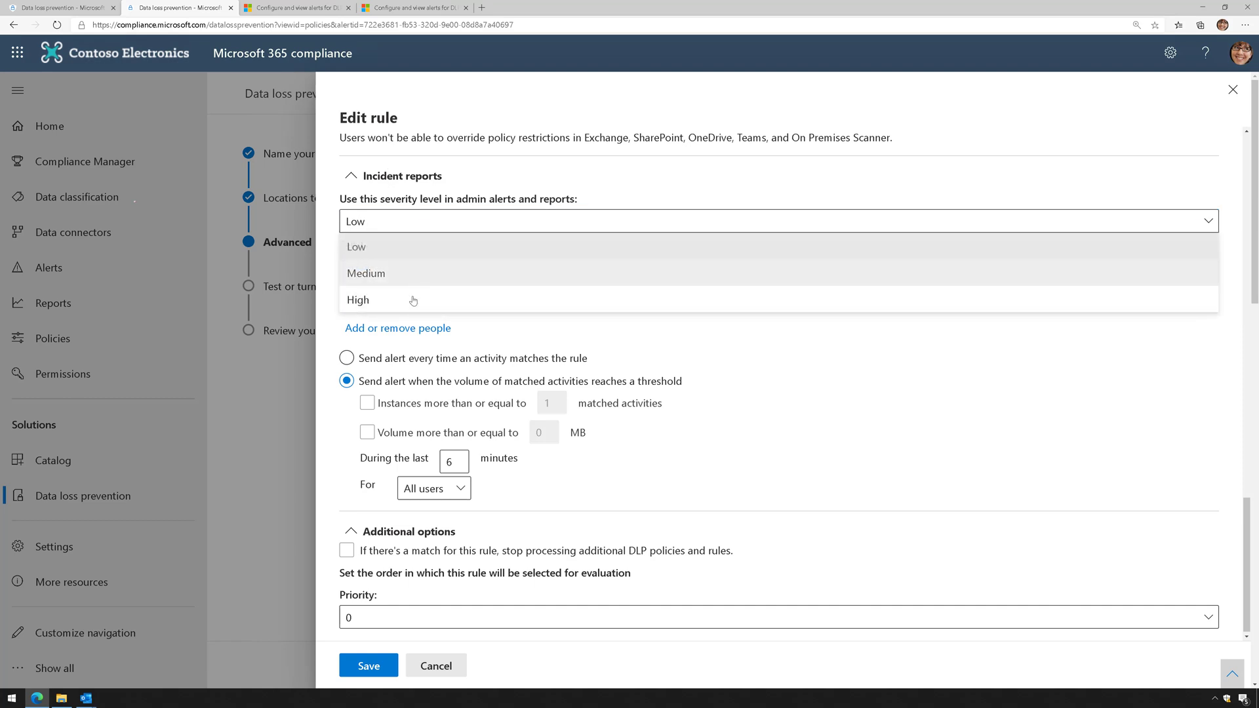
{"action": "left_click", "coordinate": [328, 234]}
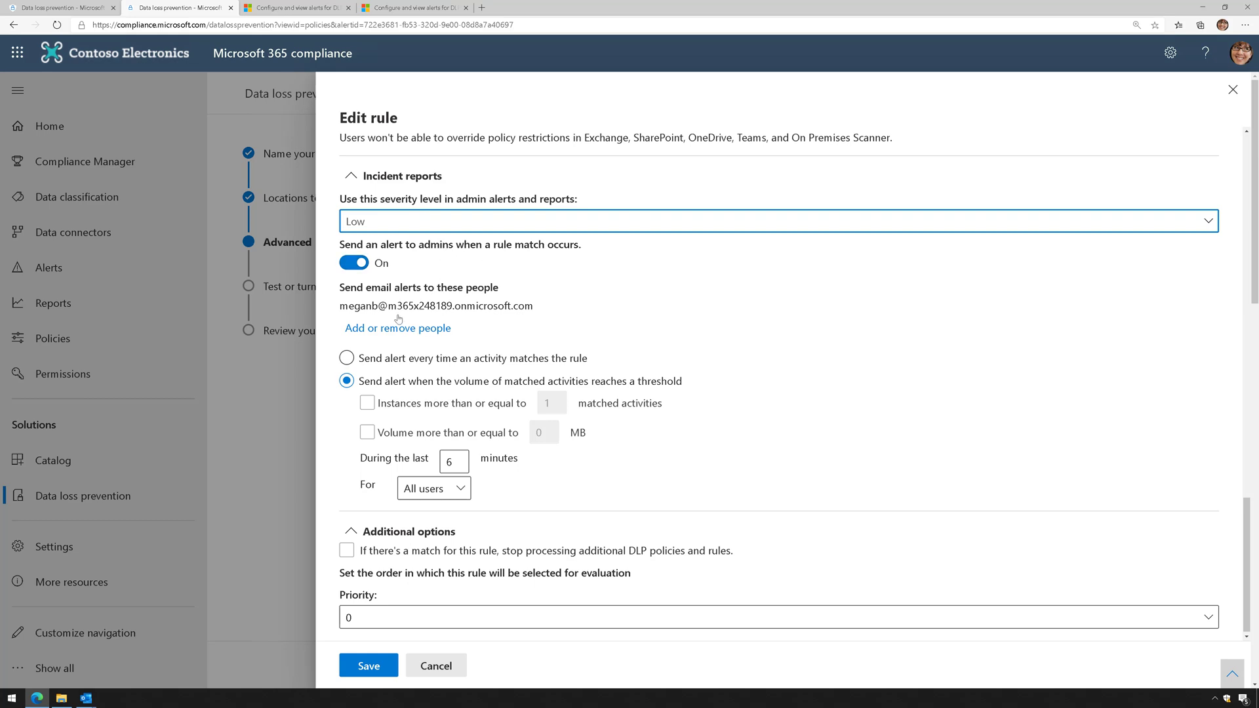
- Try alerting on every activity, then keep threshold-based alerts within 6 minutes
{"action": "left_click_drag", "start_coordinate": [355, 308], "coordinate": [442, 307]}
{"action": "left_click", "coordinate": [440, 308]}
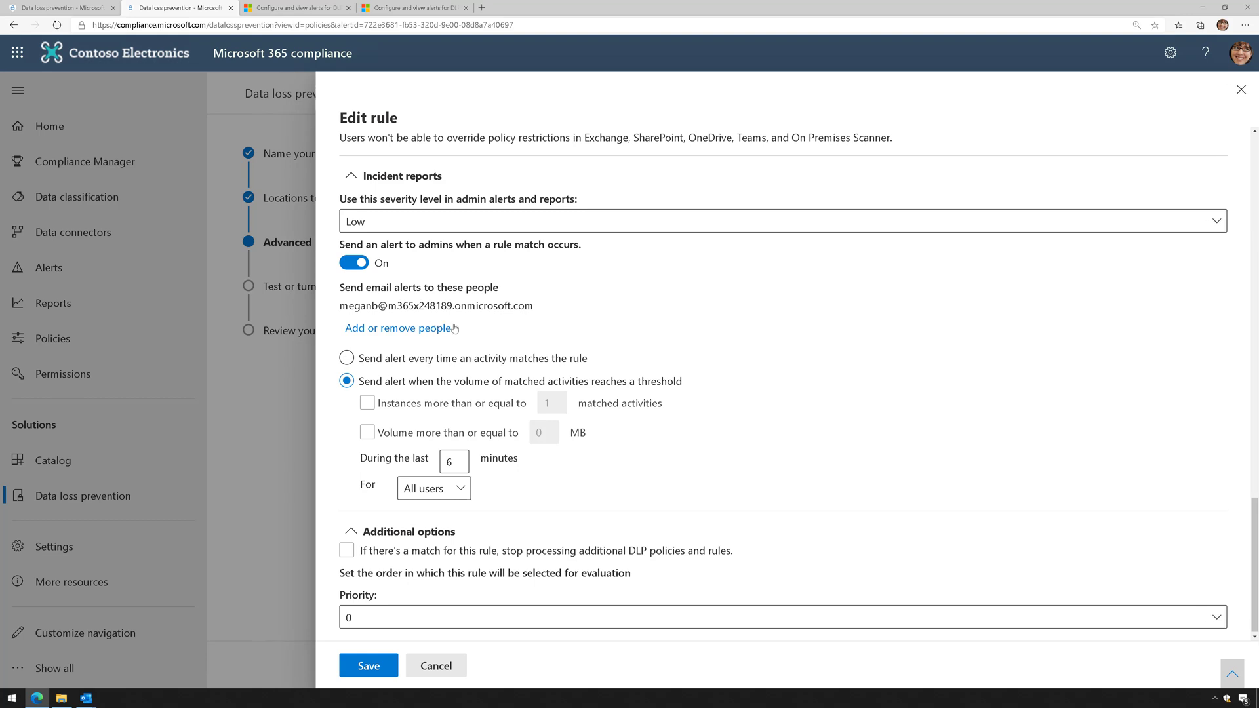
{"action": "left_click", "coordinate": [464, 360]}
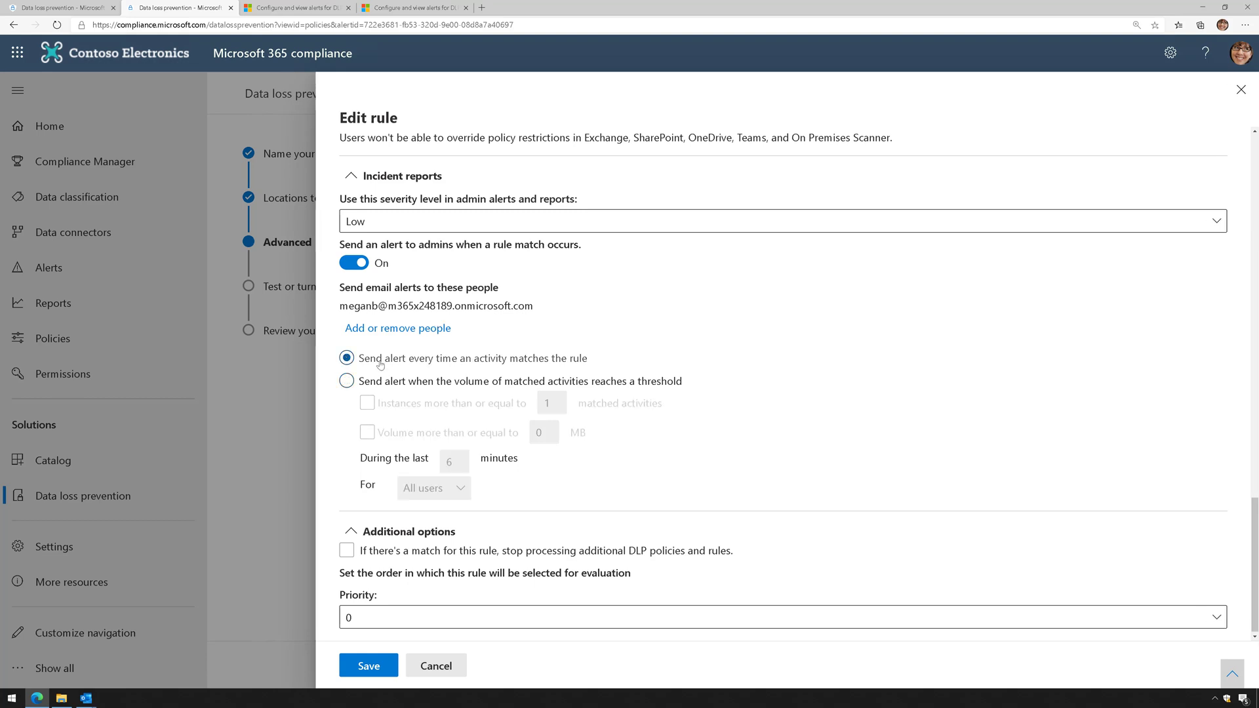
{"action": "left_click", "coordinate": [449, 383]}
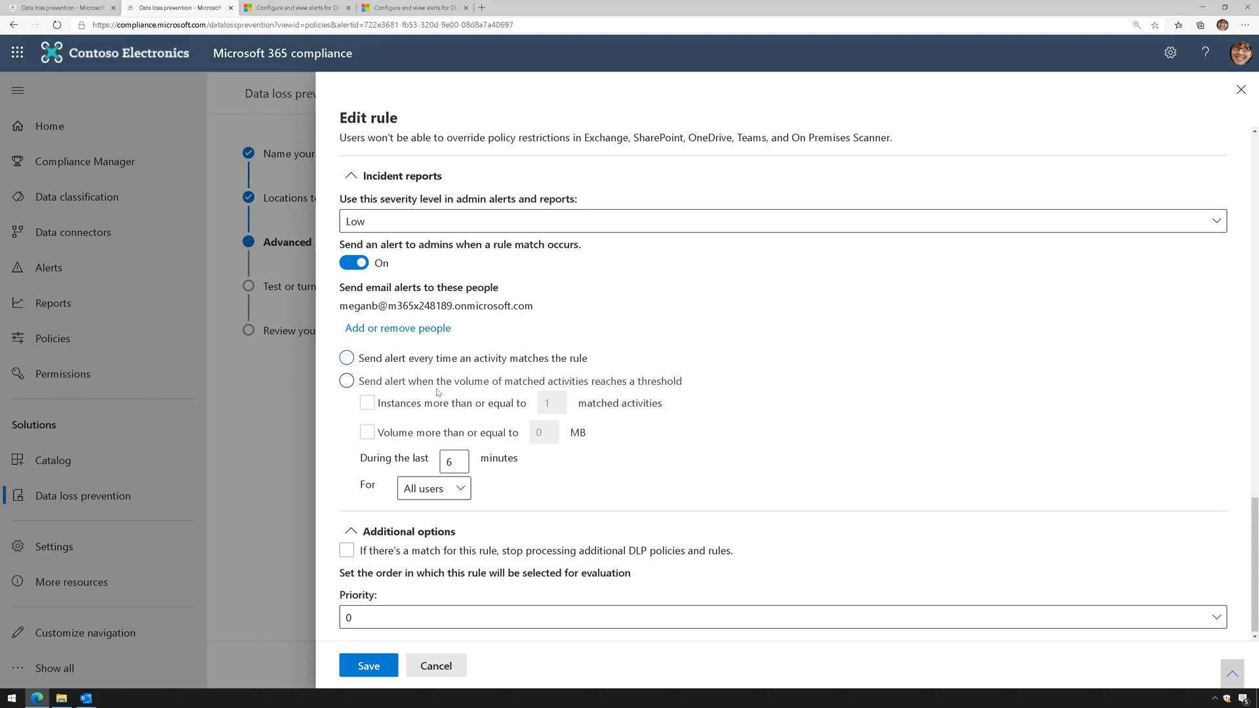
{"action": "left_click", "coordinate": [465, 436]}
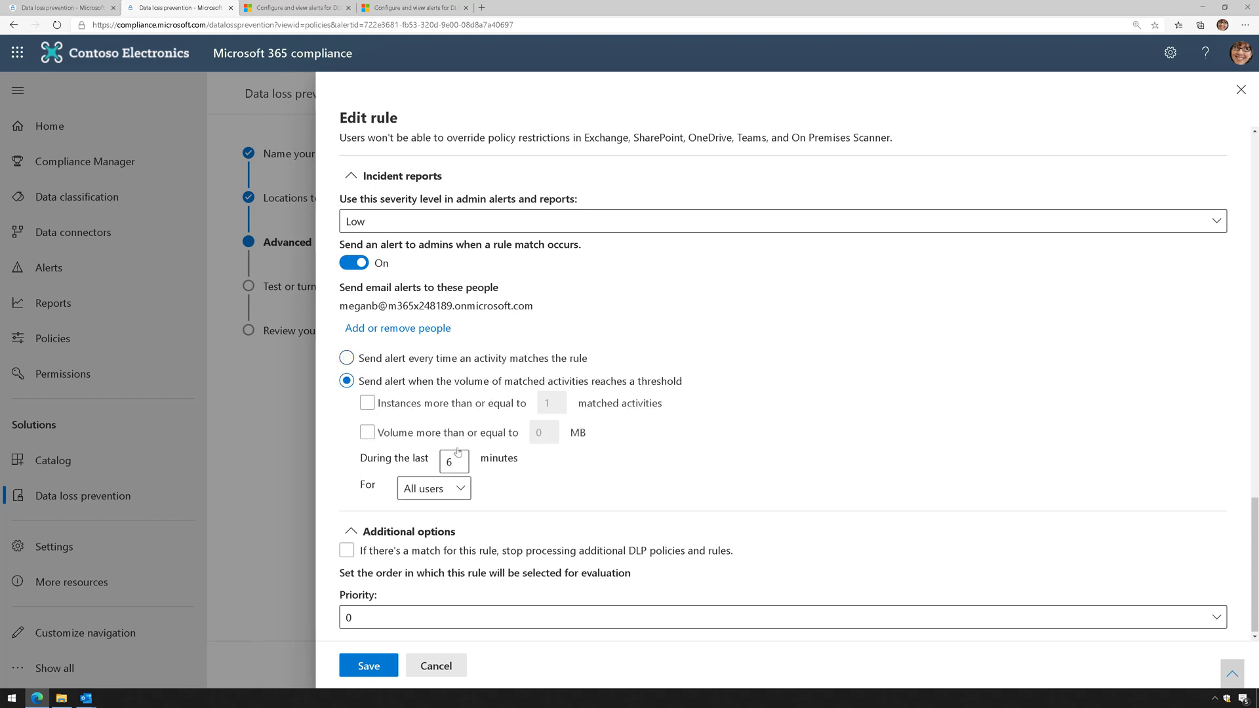
- Read the docs' 'Licensing for alert configuration options' section, then return to the Edit rule panel
{"action": "key", "text": "ctrl+Tab"}
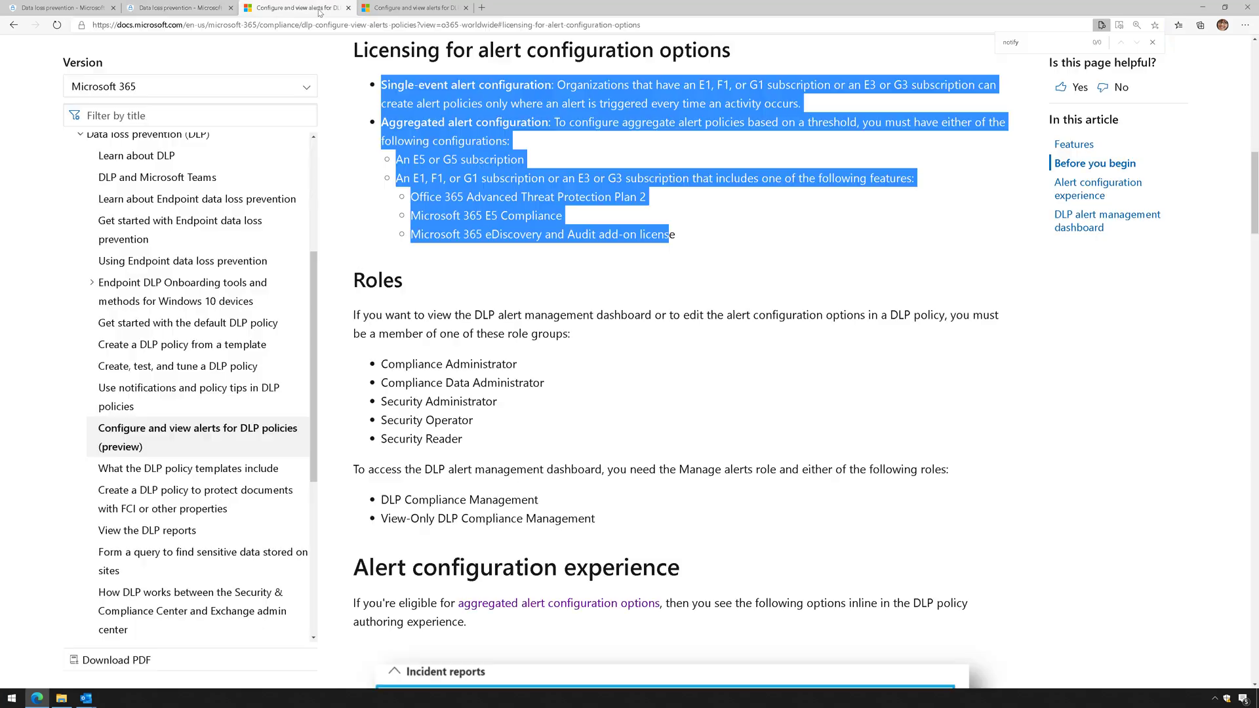
{"action": "scroll", "coordinate": [497, 201], "scroll_direction": "up", "scroll_amount": 2}
{"action": "left_click", "coordinate": [679, 332]}
{"action": "left_click_drag", "start_coordinate": [677, 332], "coordinate": [379, 156]}
{"action": "left_click", "coordinate": [379, 155]}
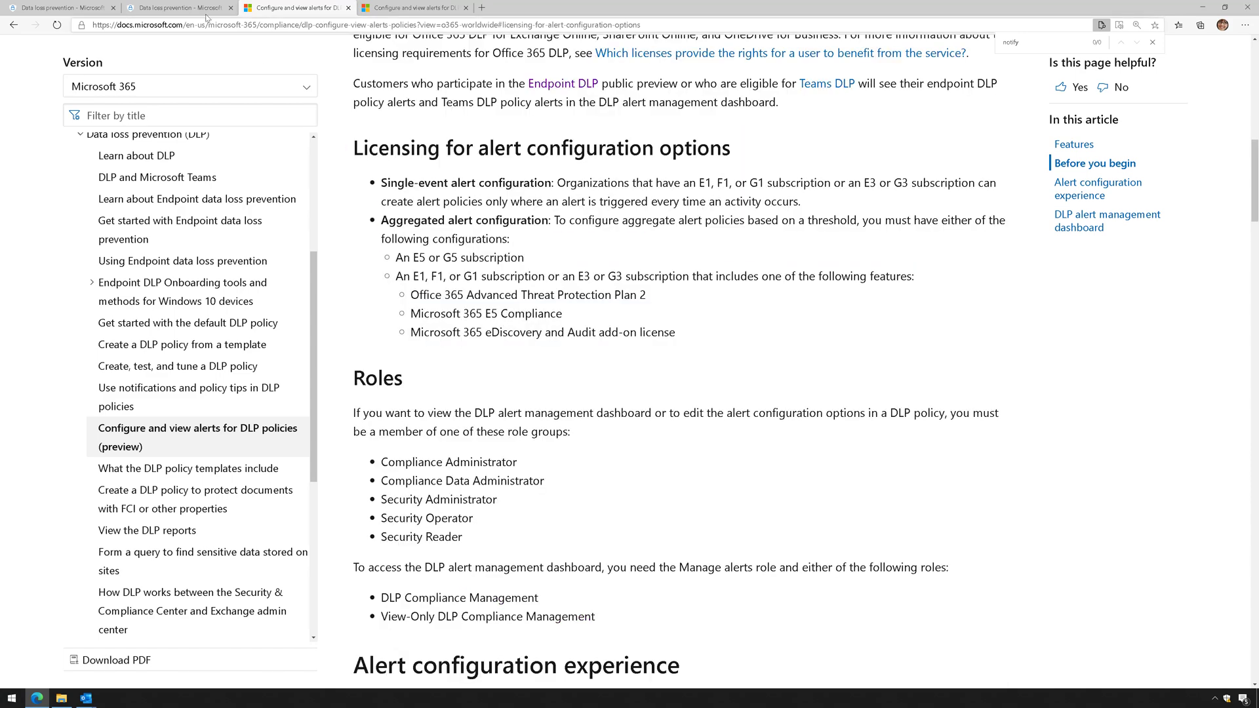
{"action": "left_click", "coordinate": [149, 6]}
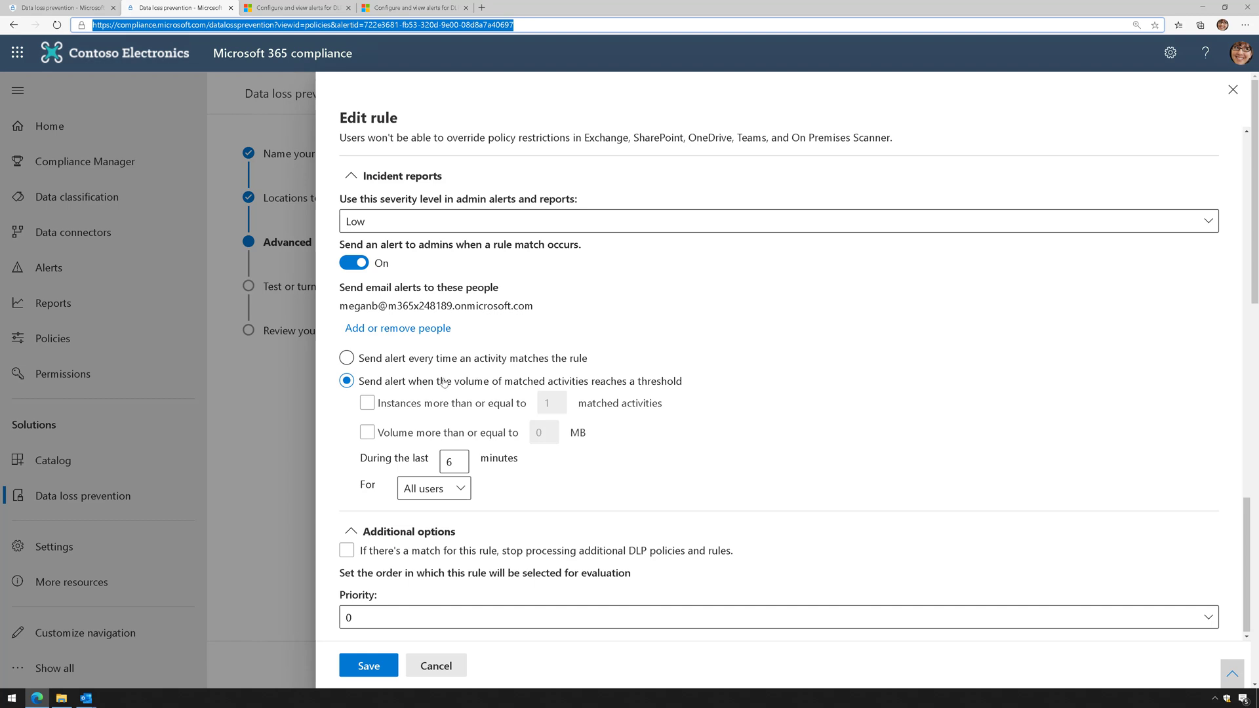
{"action": "left_click", "coordinate": [96, 694]}
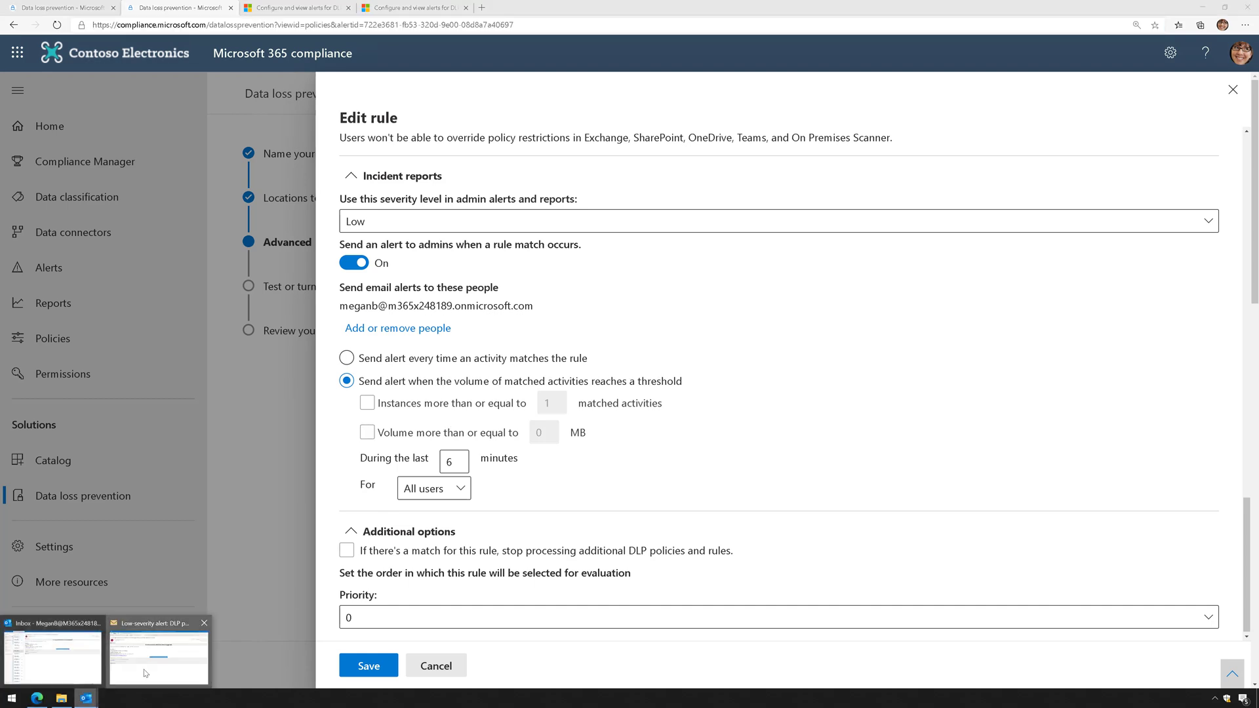
{"action": "left_click", "coordinate": [159, 652]}
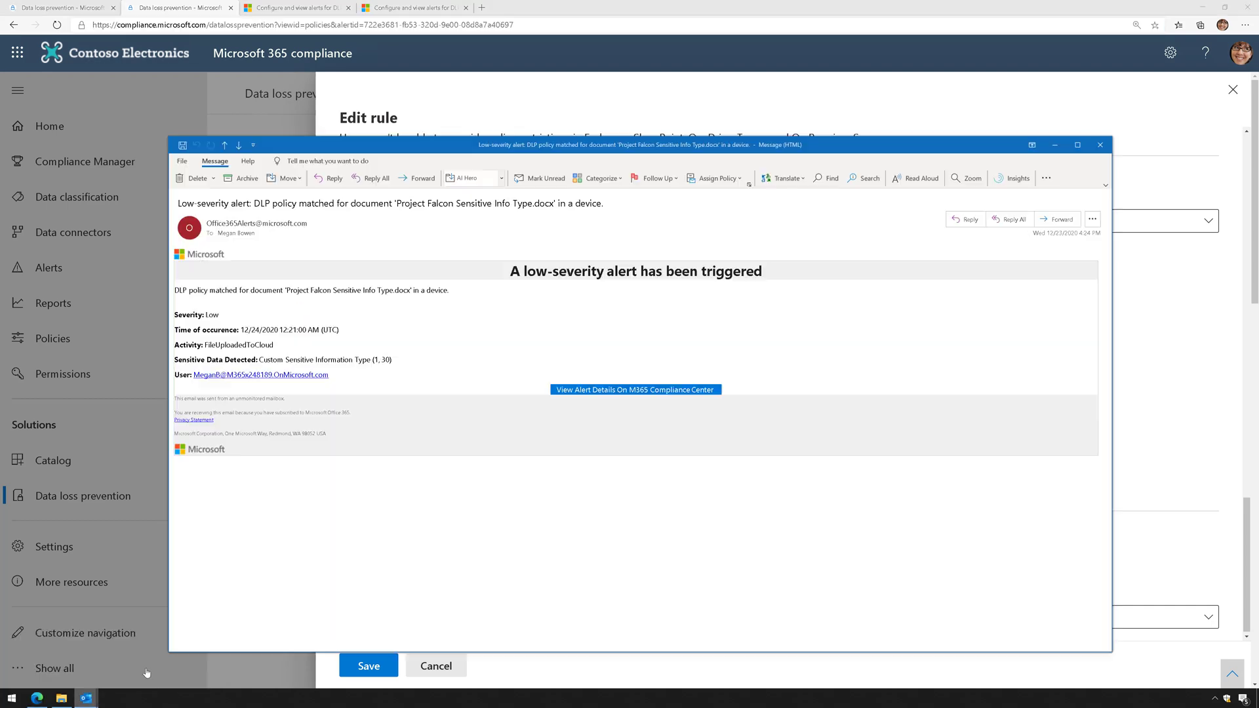
{"action": "double_click", "coordinate": [862, 147]}
{"action": "scroll", "coordinate": [236, 257], "scroll_direction": "up", "scroll_amount": 2, "text": "ctrl"}
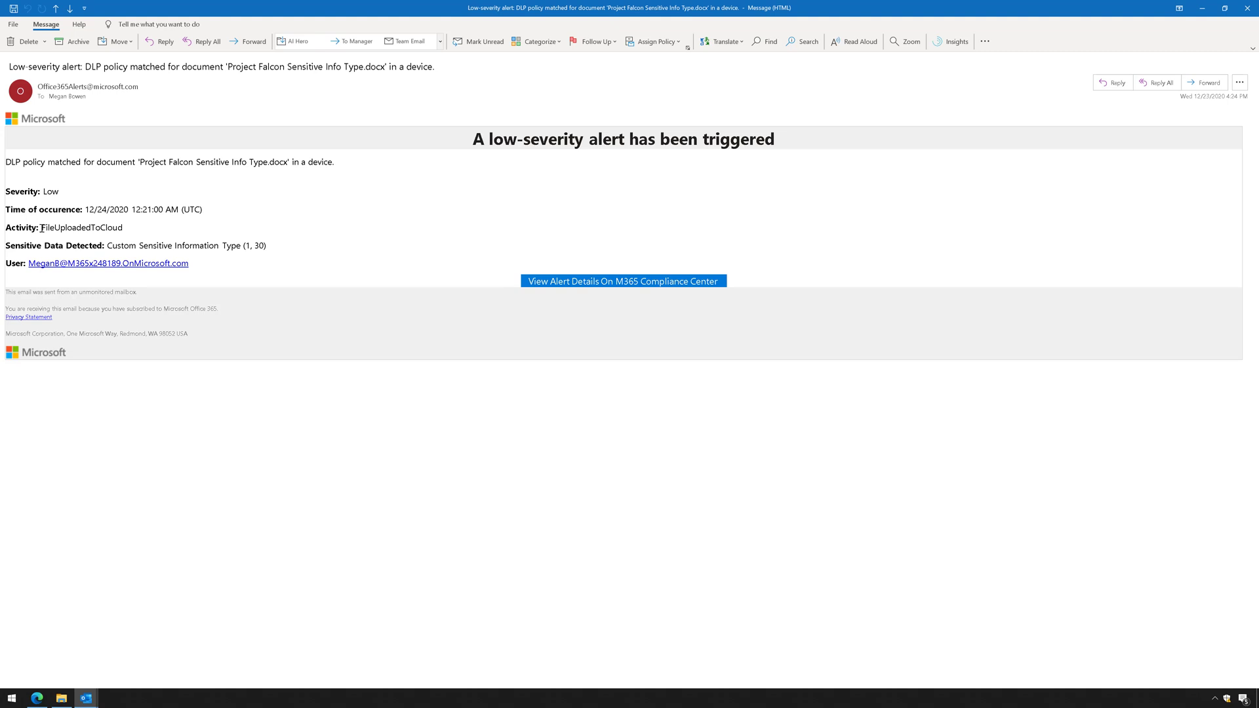
{"action": "double_click", "coordinate": [127, 229]}
{"action": "left_click", "coordinate": [136, 231]}
{"action": "left_click_drag", "start_coordinate": [107, 246], "coordinate": [243, 247]}
{"action": "left_click", "coordinate": [241, 248]}
{"action": "double_click", "coordinate": [248, 247]}
{"action": "left_click_drag", "start_coordinate": [254, 247], "coordinate": [261, 246]}
{"action": "left_click", "coordinate": [278, 244]}
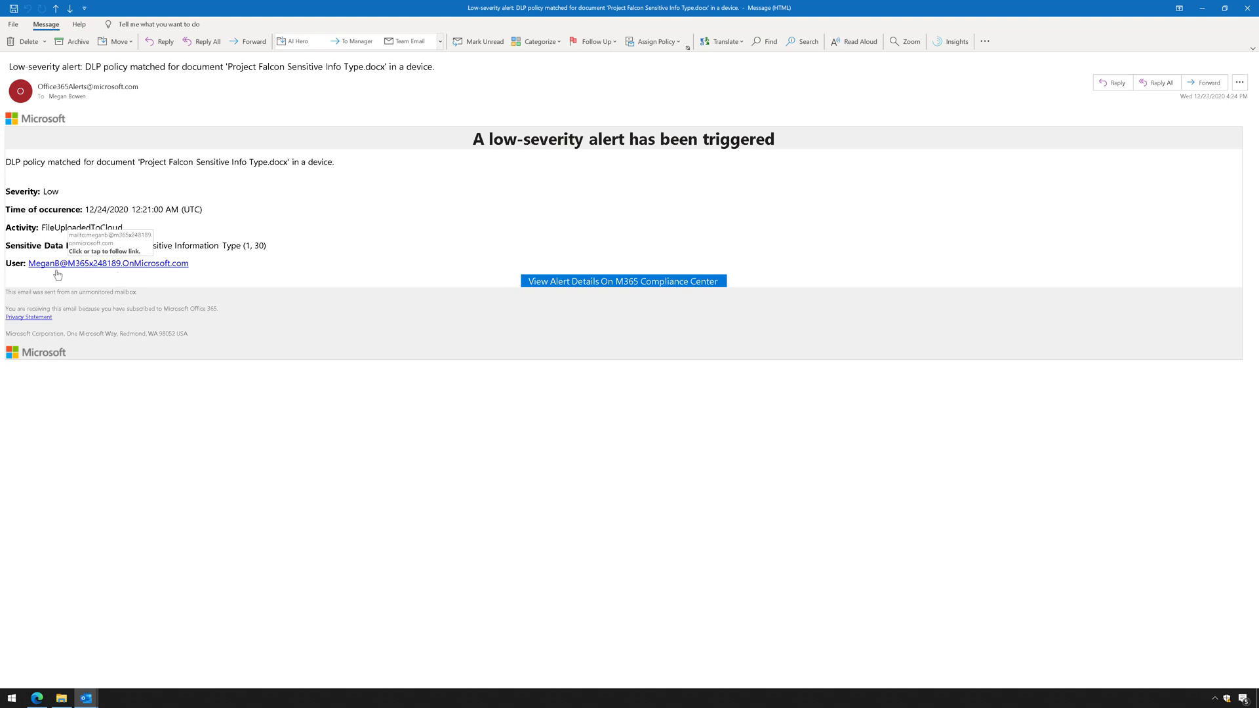
{"action": "left_click", "coordinate": [1204, 9]}
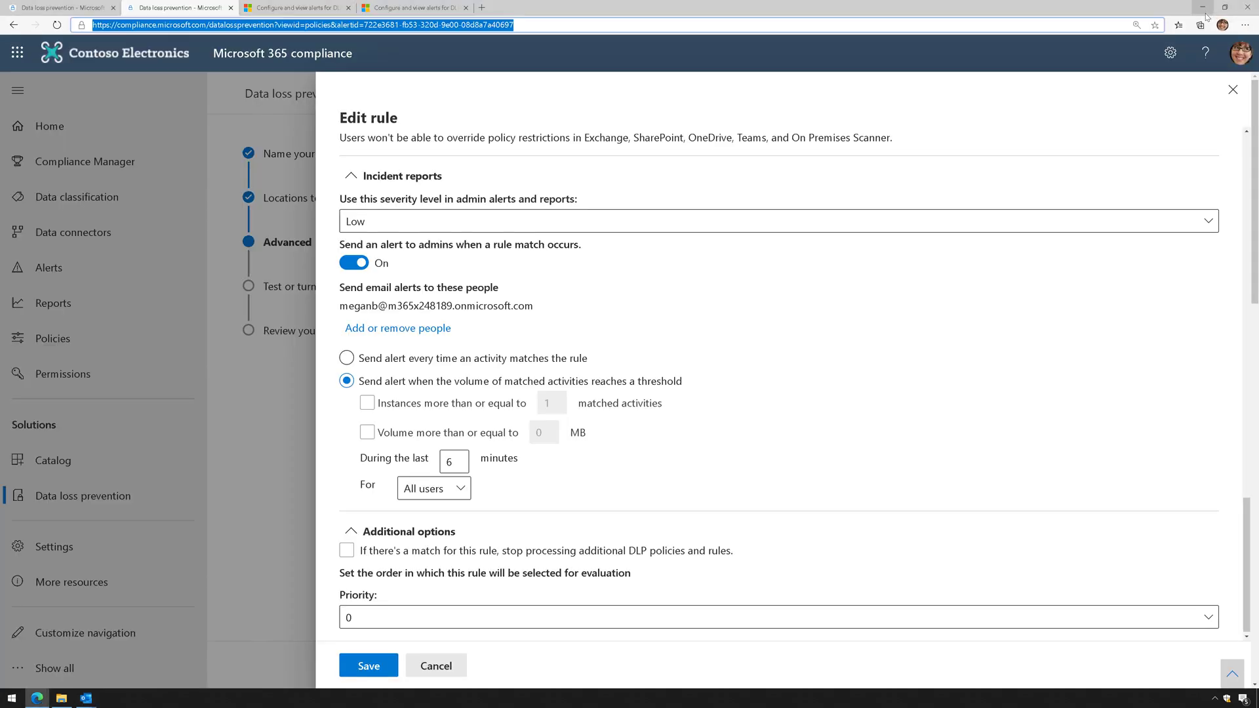
- Go to the DLP alerts list and refresh it
{"action": "left_click", "coordinate": [39, 8]}
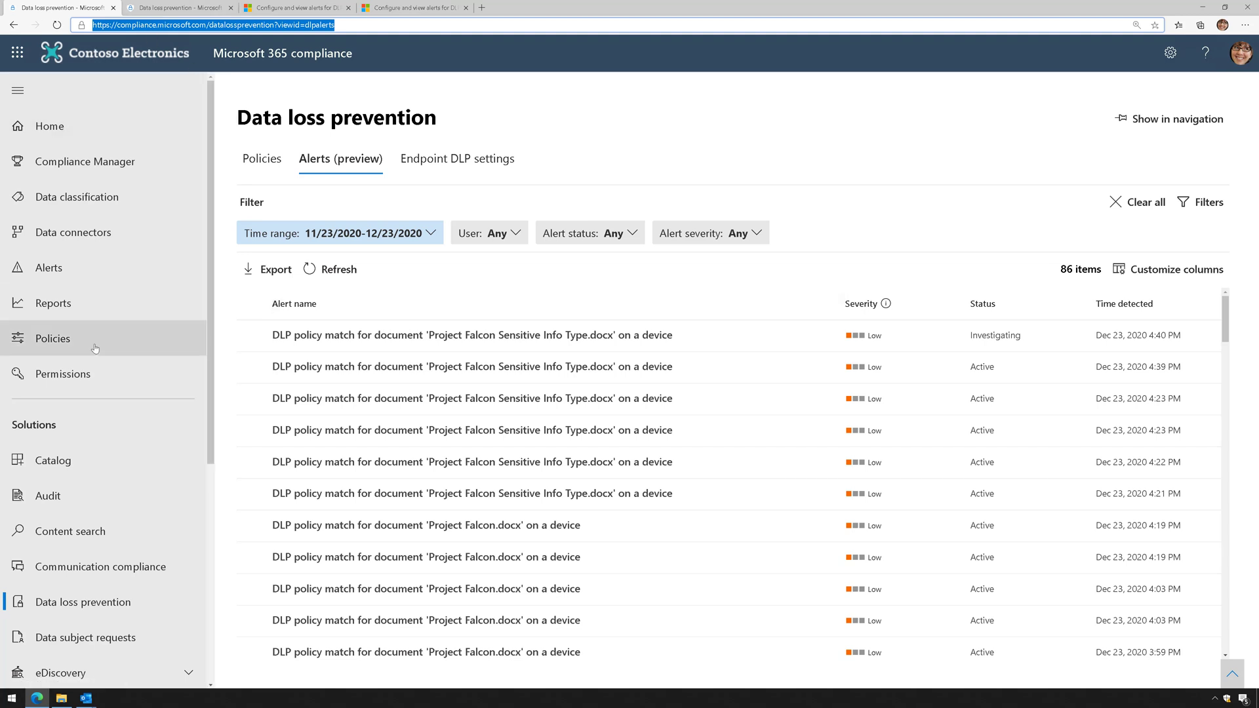
{"action": "left_click_drag", "start_coordinate": [262, 116], "coordinate": [463, 112]}
{"action": "left_click", "coordinate": [441, 118]}
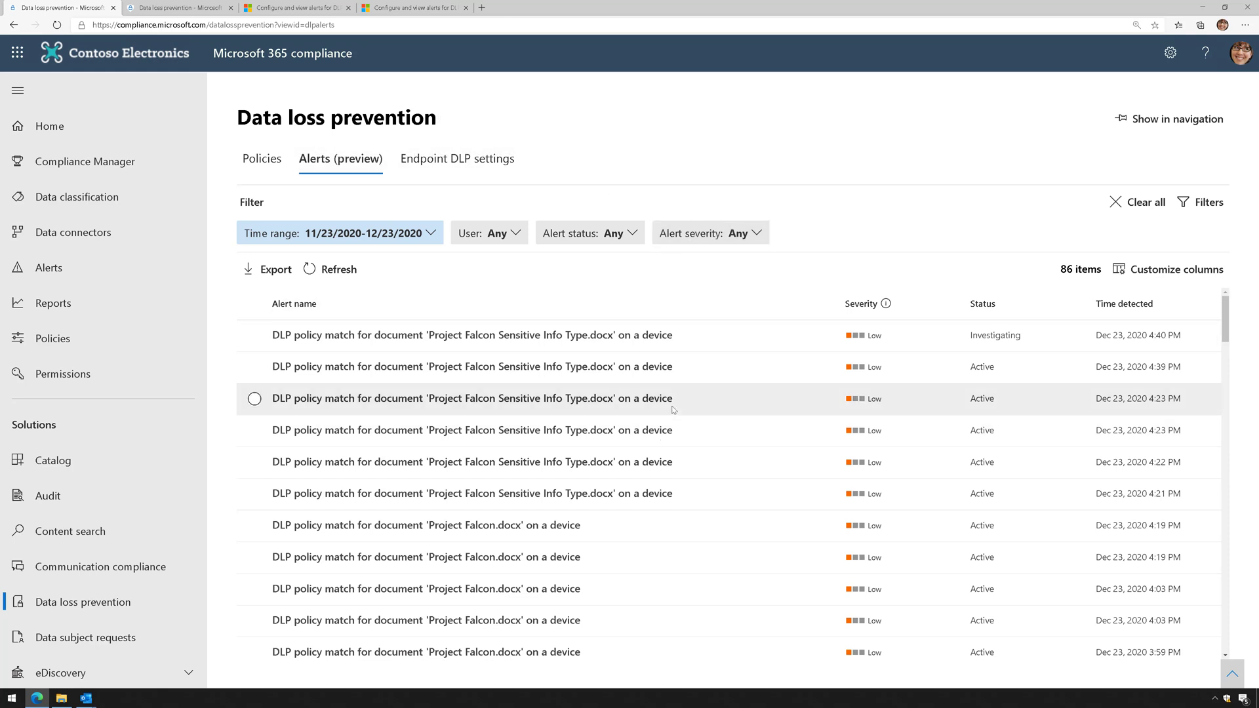
{"action": "left_click", "coordinate": [331, 270]}
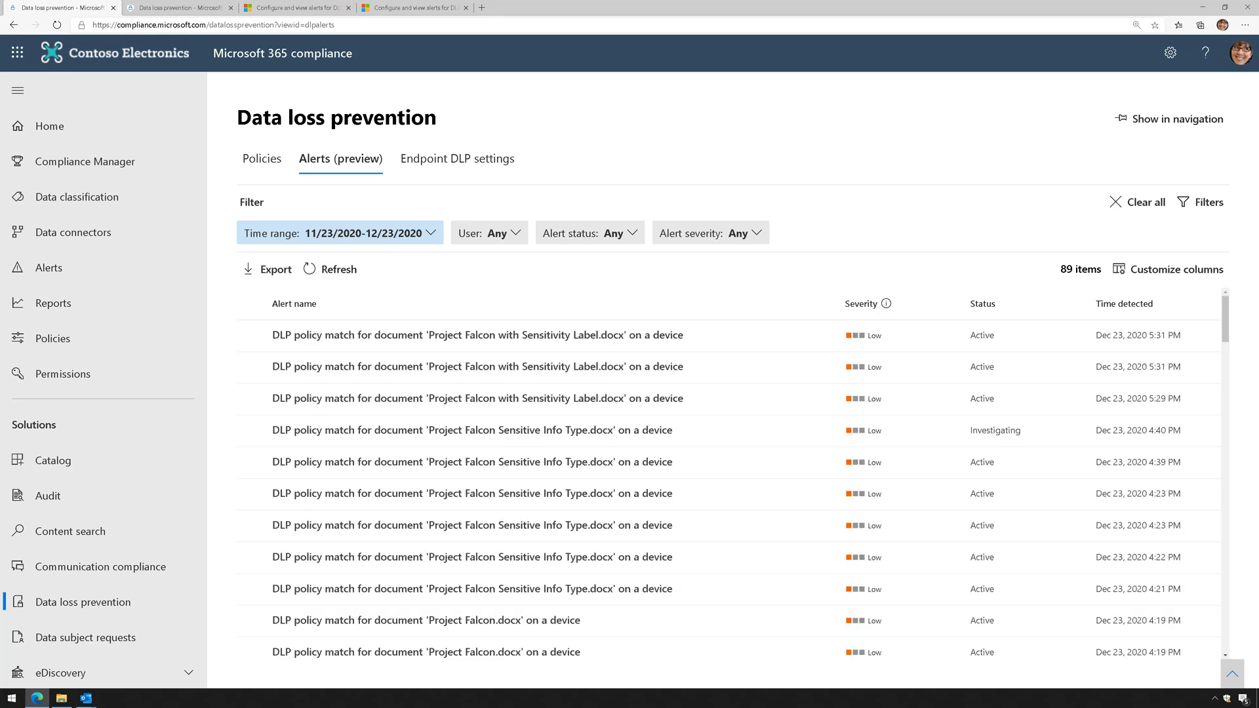
- Open the newest Project Falcon alert's 'File printed' event from its Events tab
{"action": "left_click", "coordinate": [581, 335]}
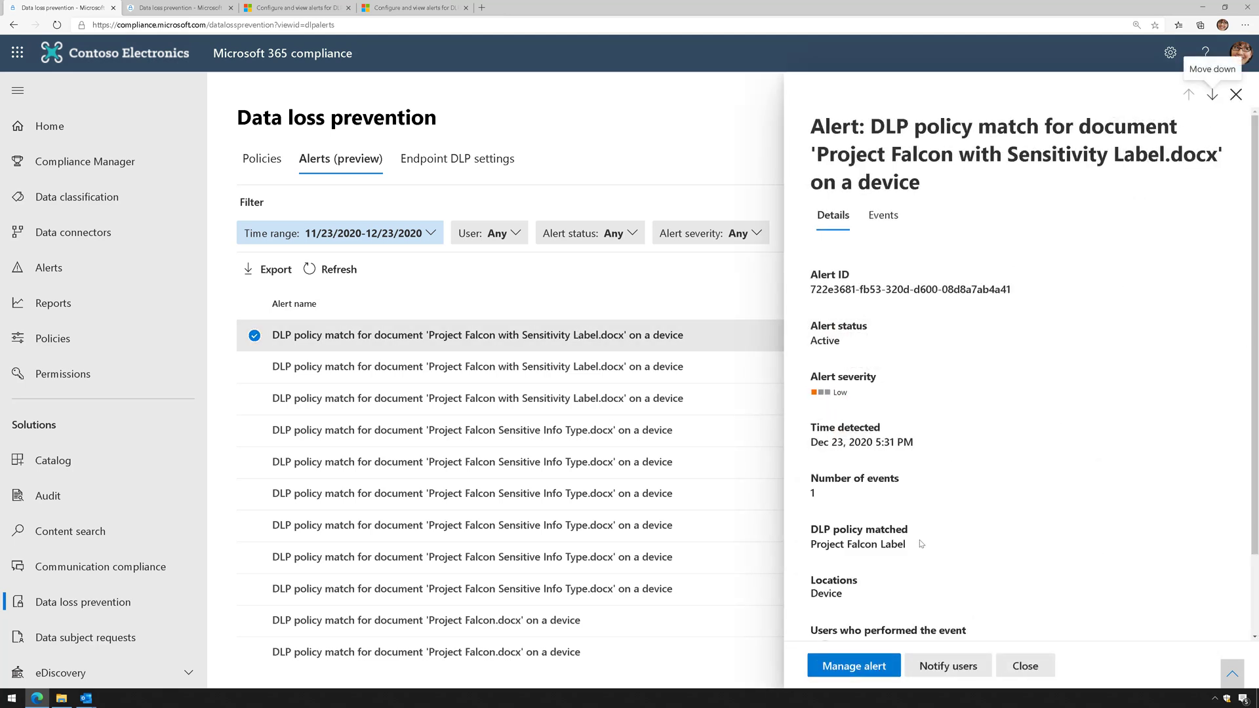
{"action": "scroll", "coordinate": [921, 543], "scroll_direction": "down", "scroll_amount": 2}
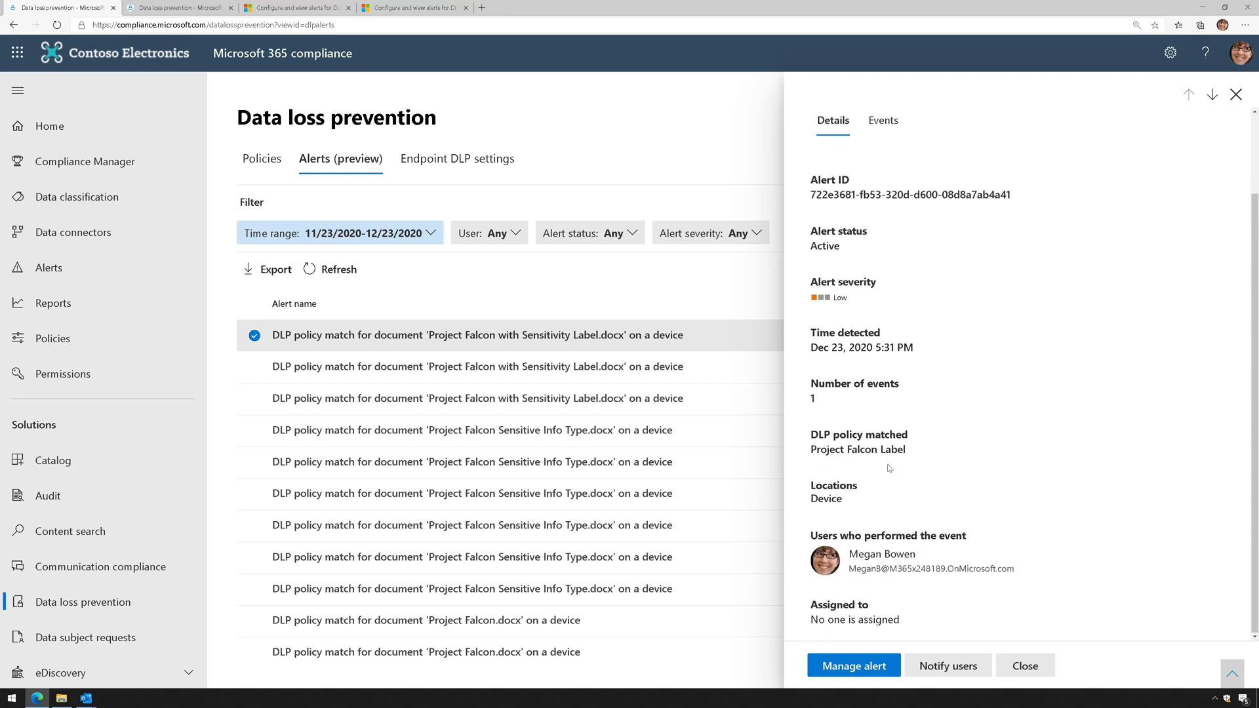
{"action": "scroll", "coordinate": [889, 468], "scroll_direction": "up", "scroll_amount": 2}
{"action": "left_click", "coordinate": [883, 215]}
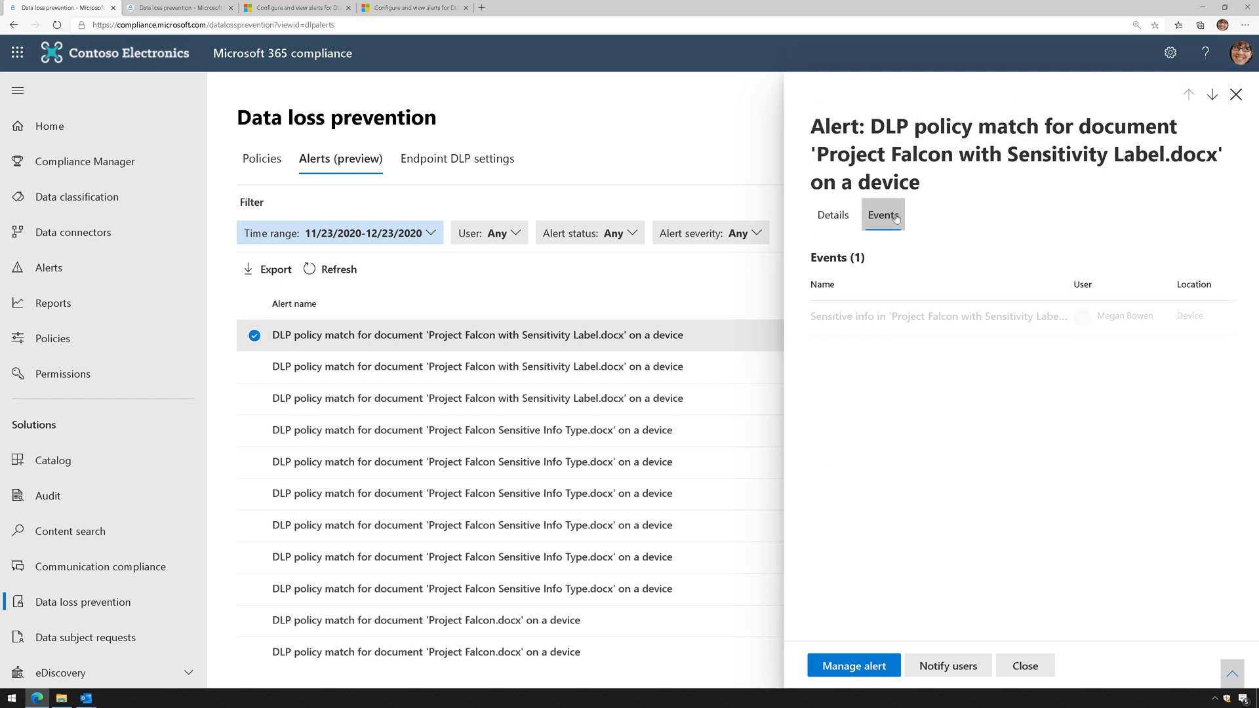
{"action": "left_click", "coordinate": [936, 320]}
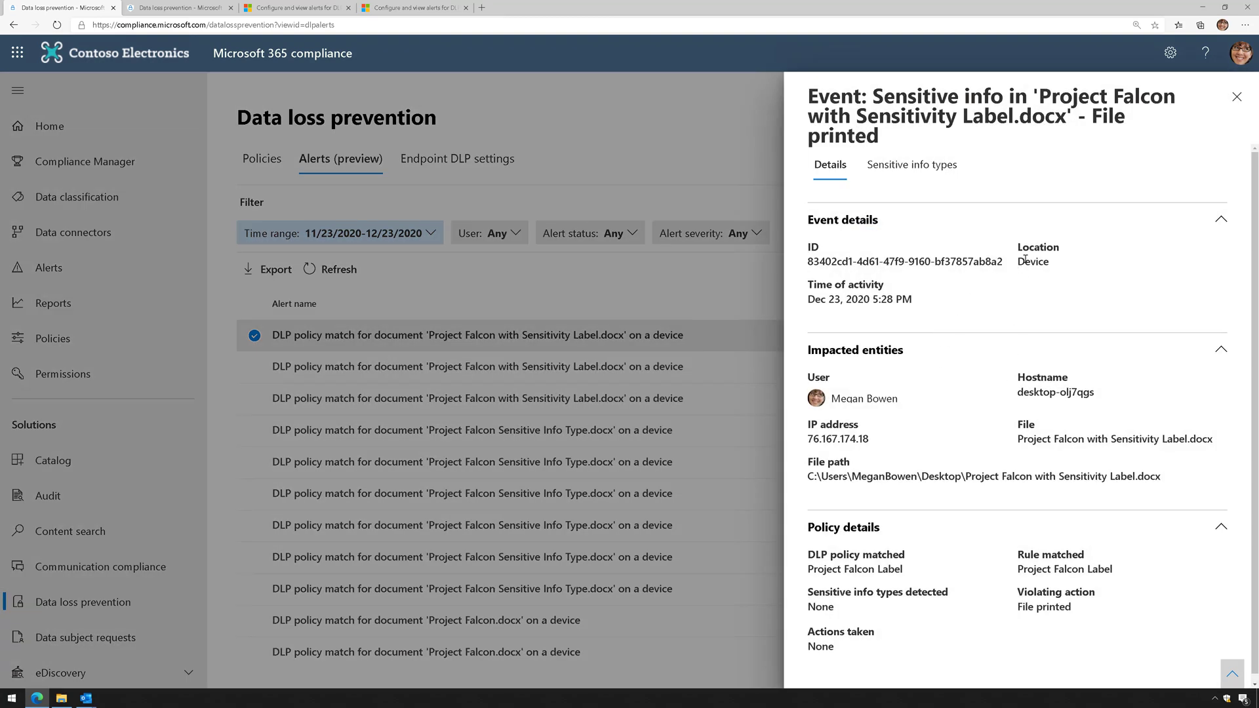
- Inspect the event's device location, file name, Project Falcon Label policy and File printed action
{"action": "left_click_drag", "start_coordinate": [1018, 262], "coordinate": [1049, 317]}
{"action": "left_click", "coordinate": [1050, 318]}
{"action": "scroll", "coordinate": [1059, 420], "scroll_direction": "down", "scroll_amount": 1}
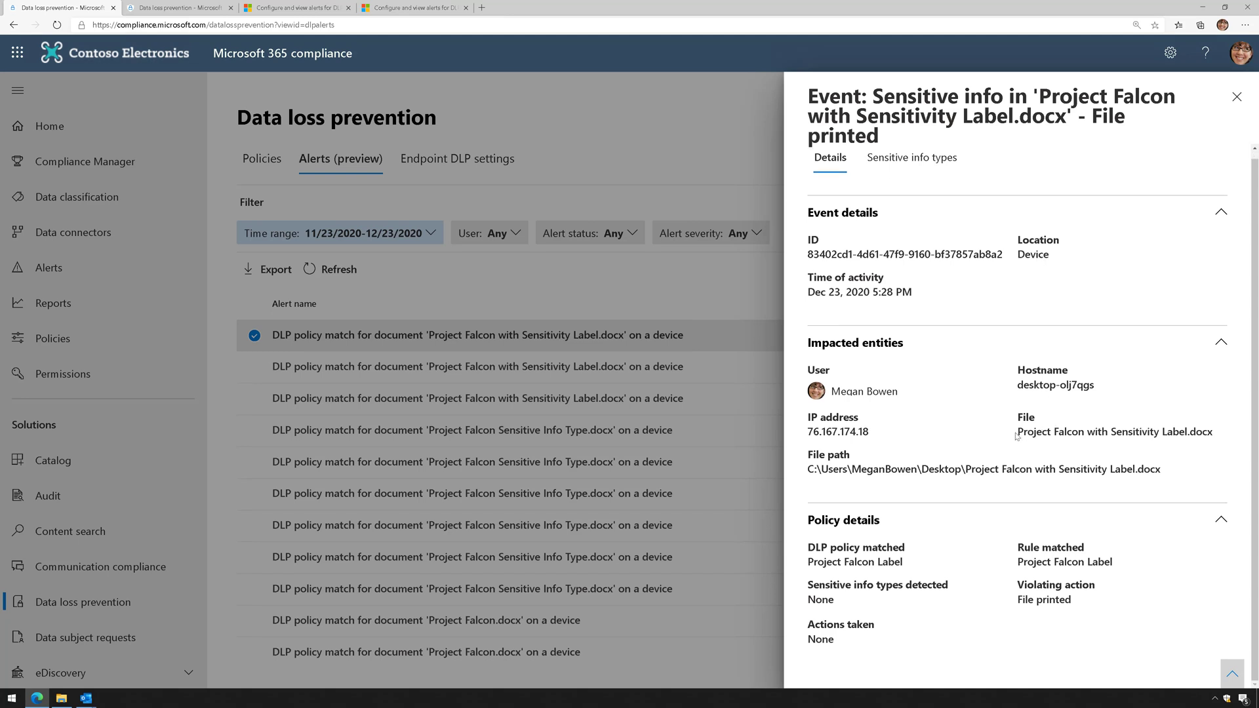
{"action": "left_click_drag", "start_coordinate": [1019, 433], "coordinate": [1197, 432]}
{"action": "left_click", "coordinate": [1019, 520]}
{"action": "left_click_drag", "start_coordinate": [808, 562], "coordinate": [923, 568]}
{"action": "left_click", "coordinate": [924, 567]}
{"action": "left_click_drag", "start_coordinate": [1017, 599], "coordinate": [1078, 604]}
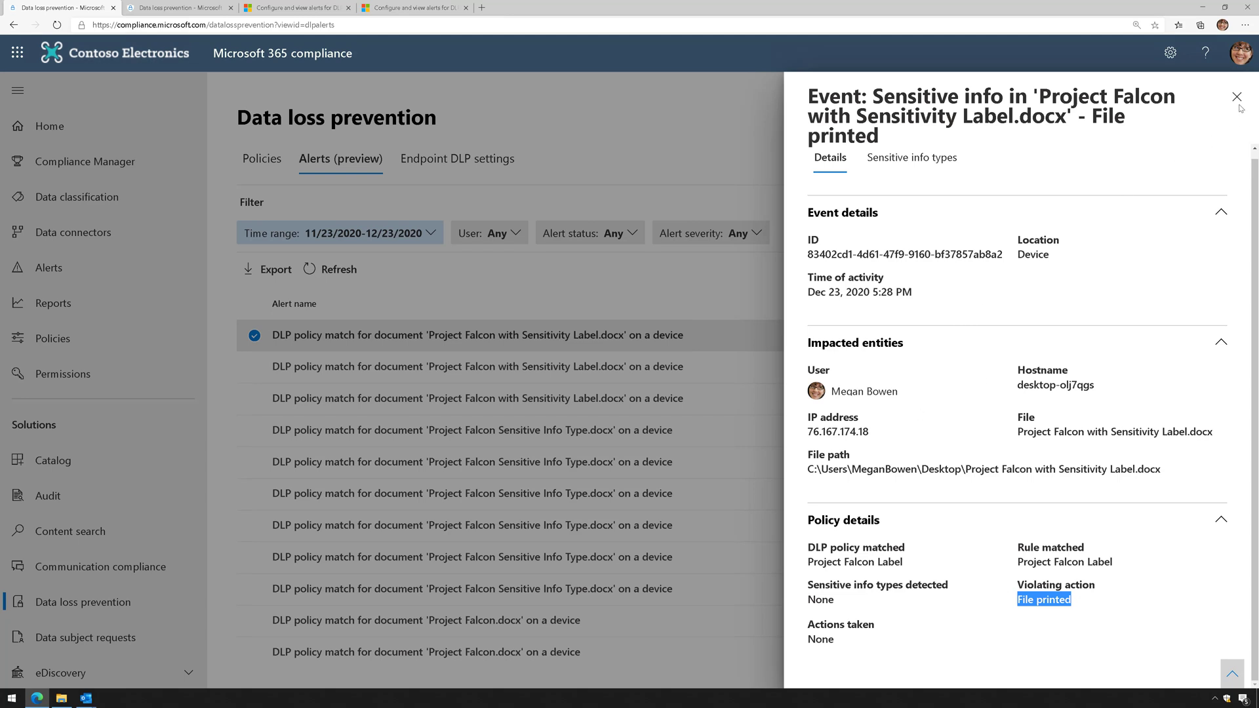
- Check the Sensitive info types tab shows none detected, then return to Details
{"action": "left_click", "coordinate": [913, 157]}
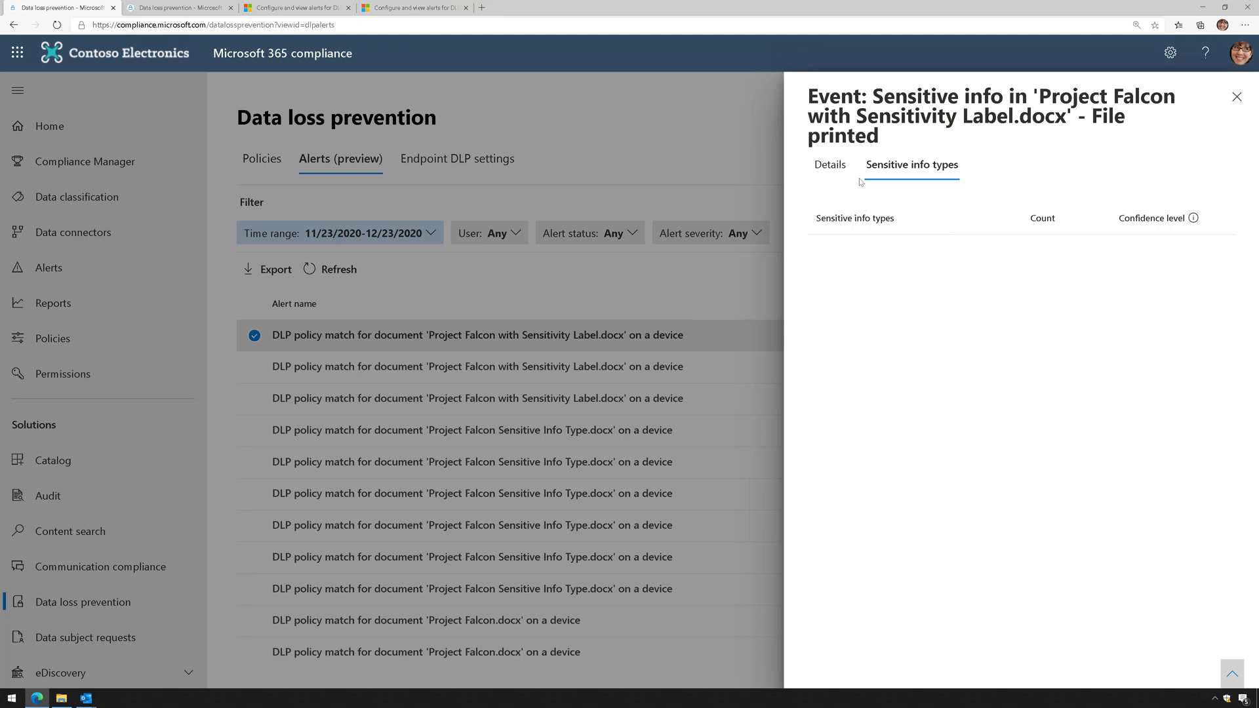
{"action": "left_click", "coordinate": [830, 164]}
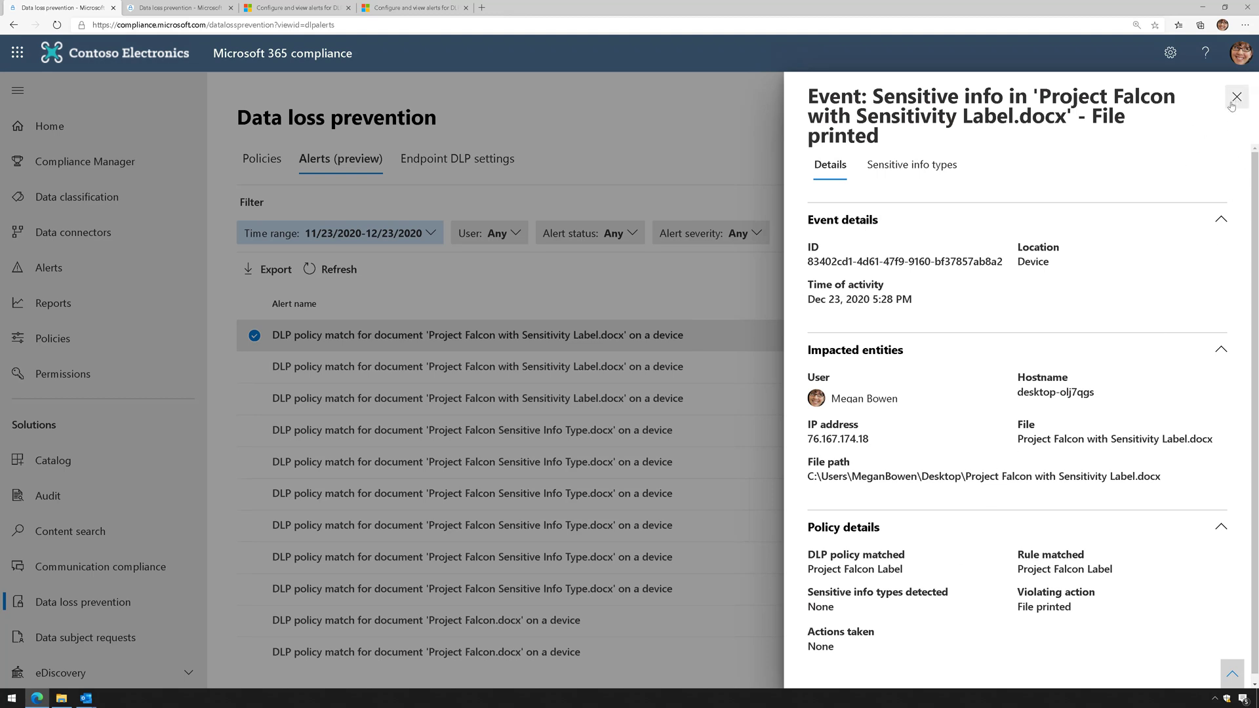
{"action": "scroll", "coordinate": [1030, 427], "scroll_direction": "down", "scroll_amount": 1}
{"action": "scroll", "coordinate": [1029, 427], "scroll_direction": "up", "scroll_amount": 1}
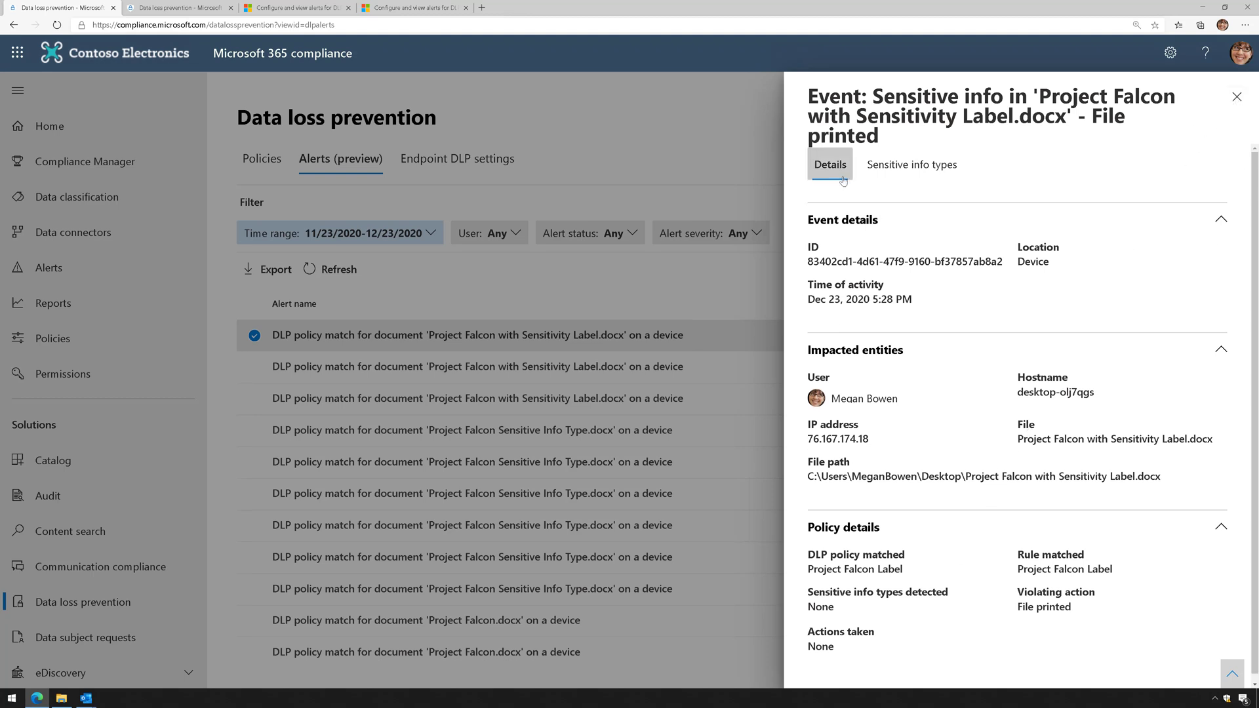
- Close the event and set the alert's status to Investigating in Manage alert
{"action": "left_click", "coordinate": [1236, 96]}
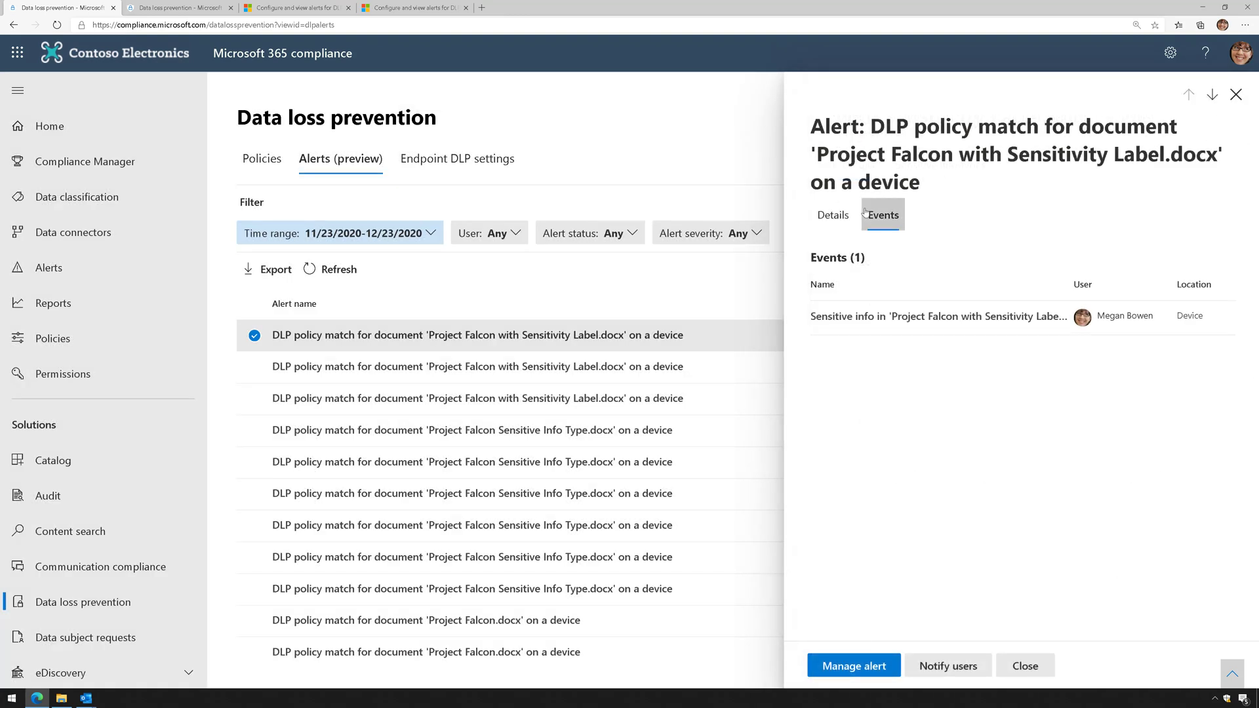
{"action": "left_click", "coordinate": [832, 215]}
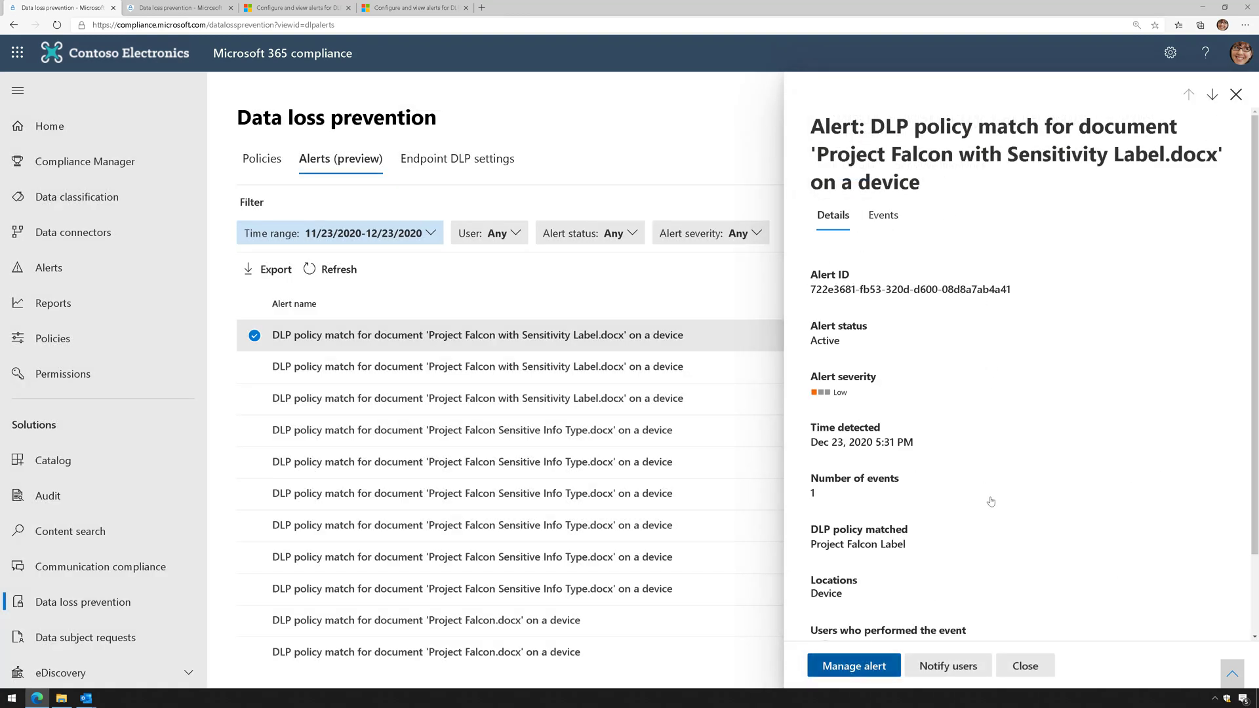
{"action": "left_click", "coordinate": [877, 674]}
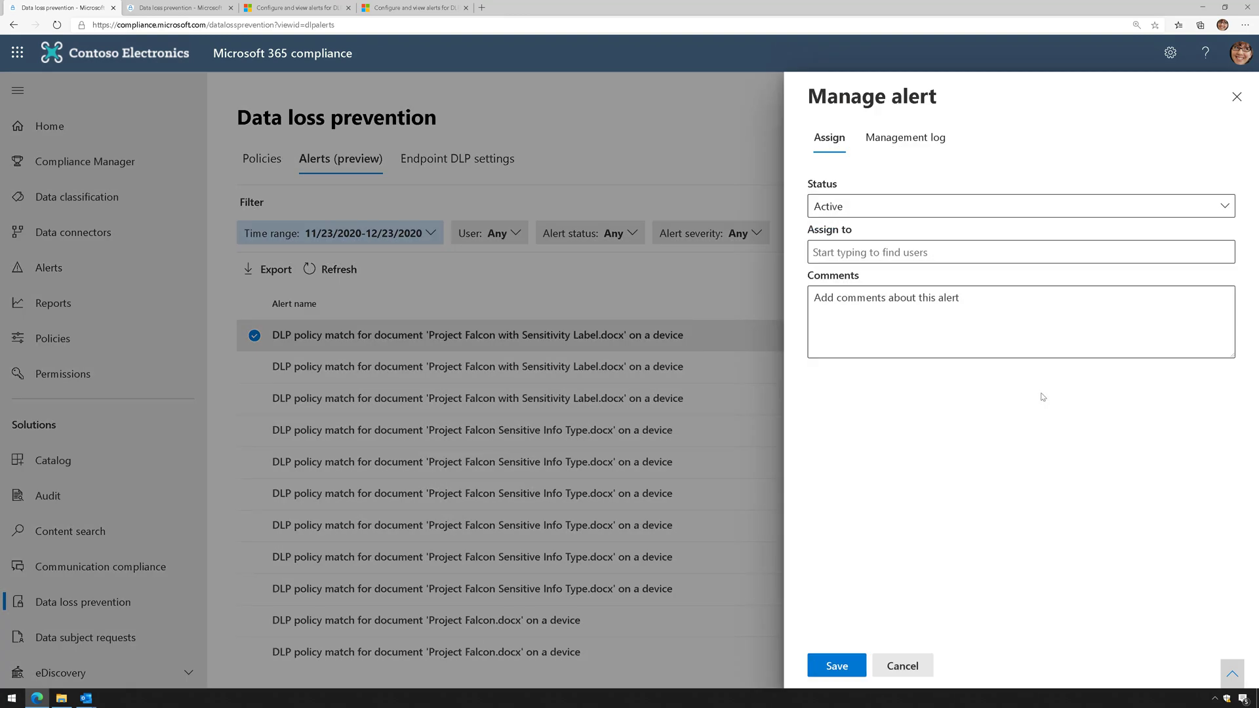
{"action": "left_click", "coordinate": [1149, 206]}
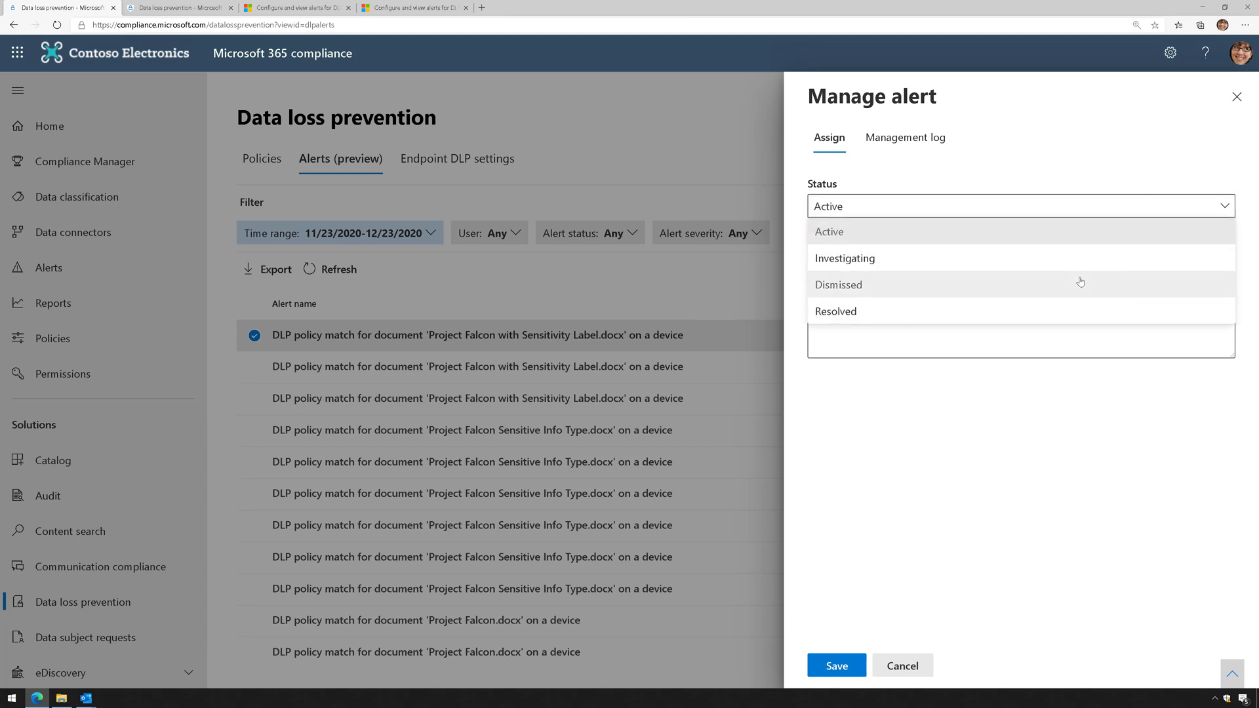
{"action": "left_click", "coordinate": [1053, 263]}
- Assign the alert to the suggested colleague, save, check the Management log, and close both panels
{"action": "left_click", "coordinate": [1021, 262]}
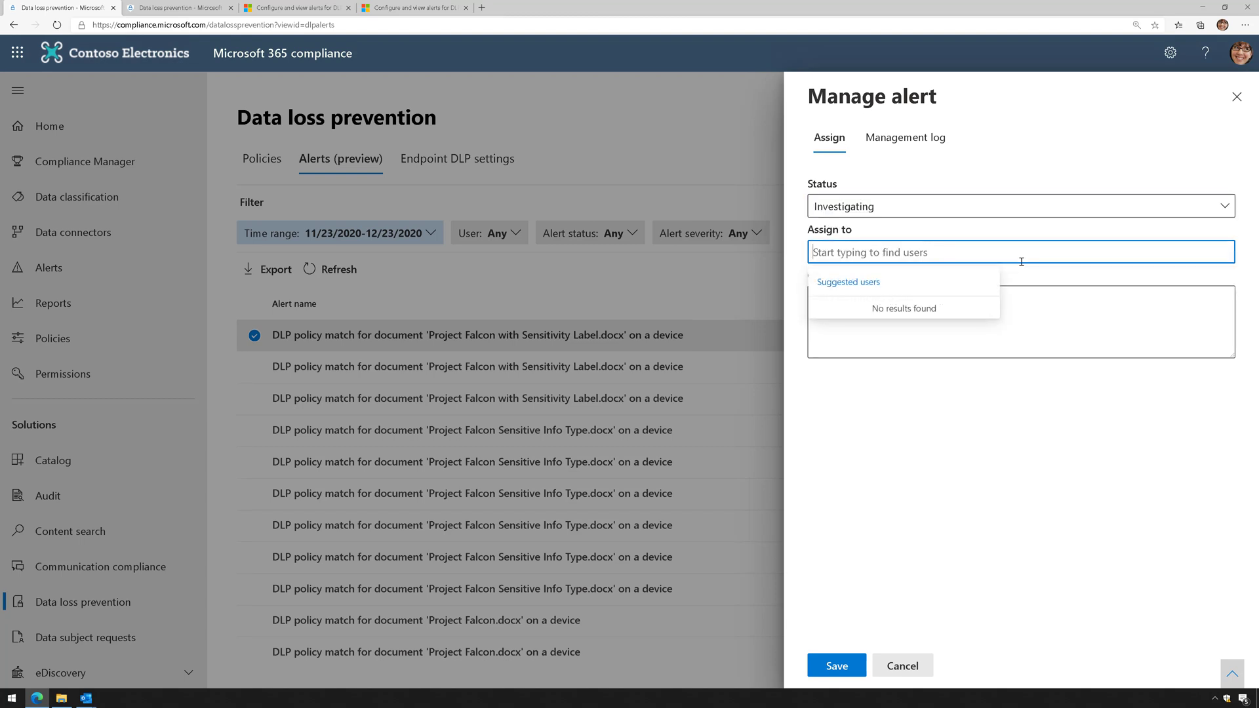
{"action": "type", "text": "adele"}
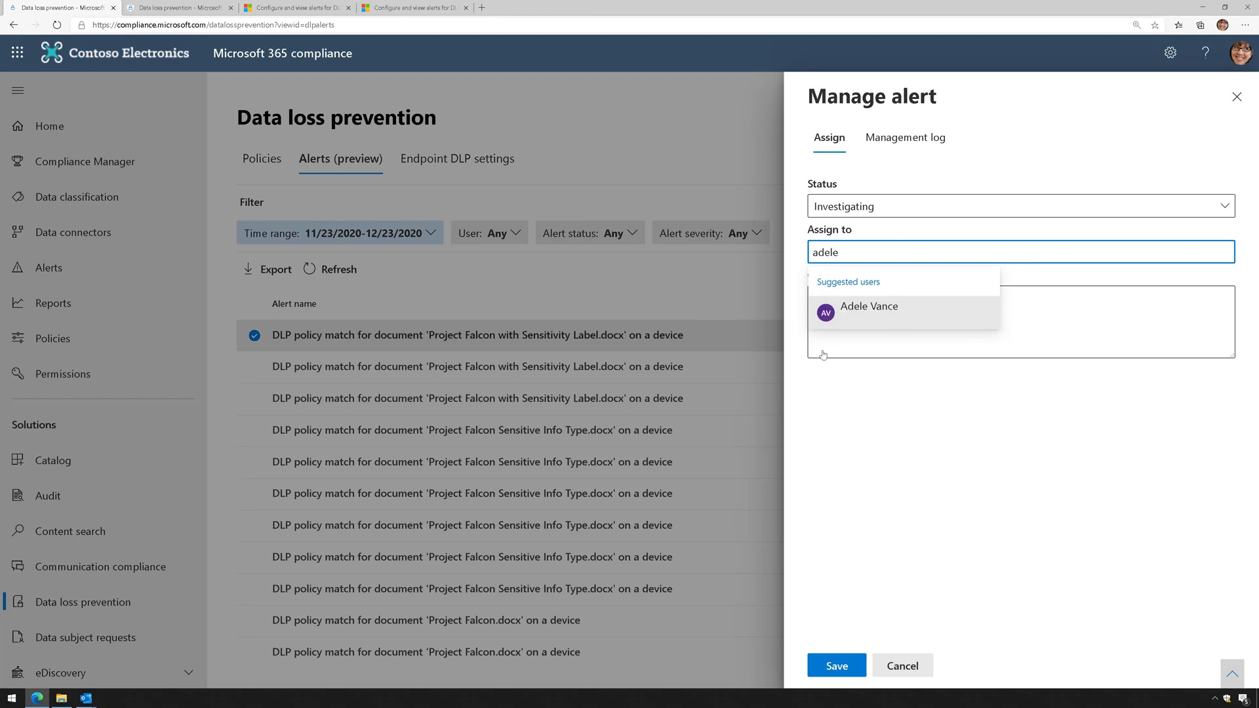
{"action": "left_click", "coordinate": [855, 328]}
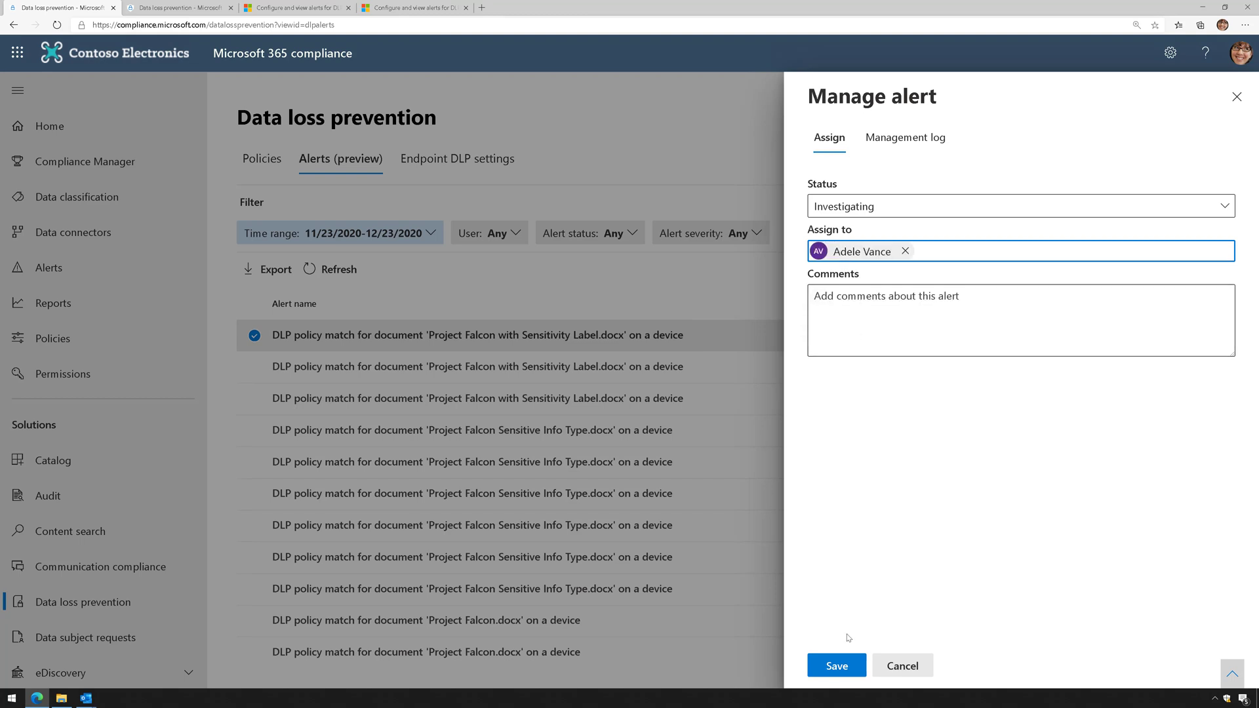
{"action": "left_click", "coordinate": [836, 667]}
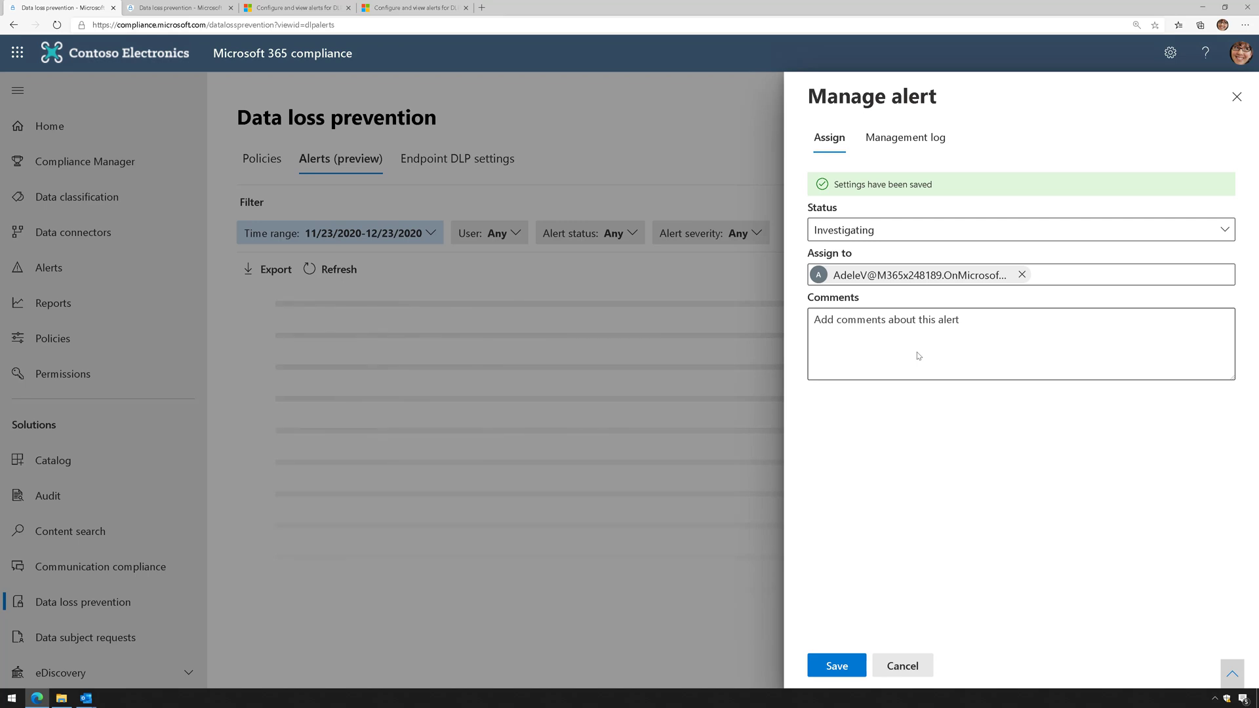
{"action": "left_click", "coordinate": [905, 137]}
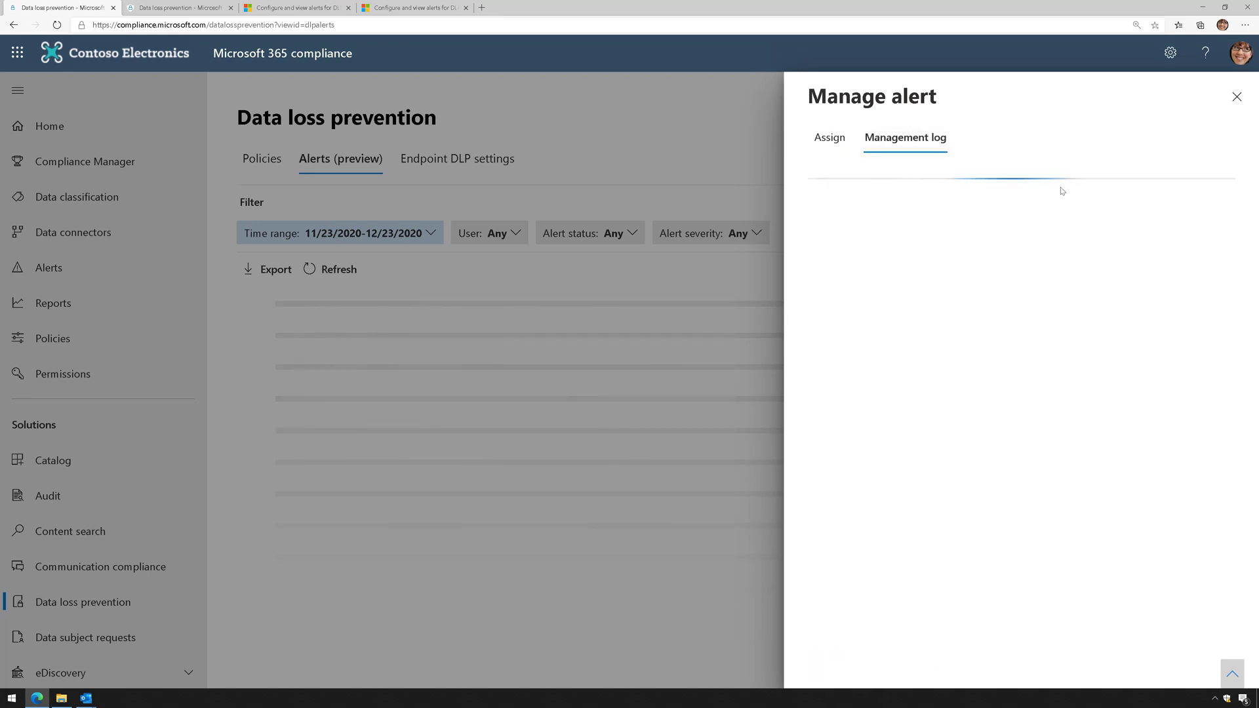
{"action": "left_click", "coordinate": [1234, 99]}
{"action": "left_click", "coordinate": [1230, 98]}
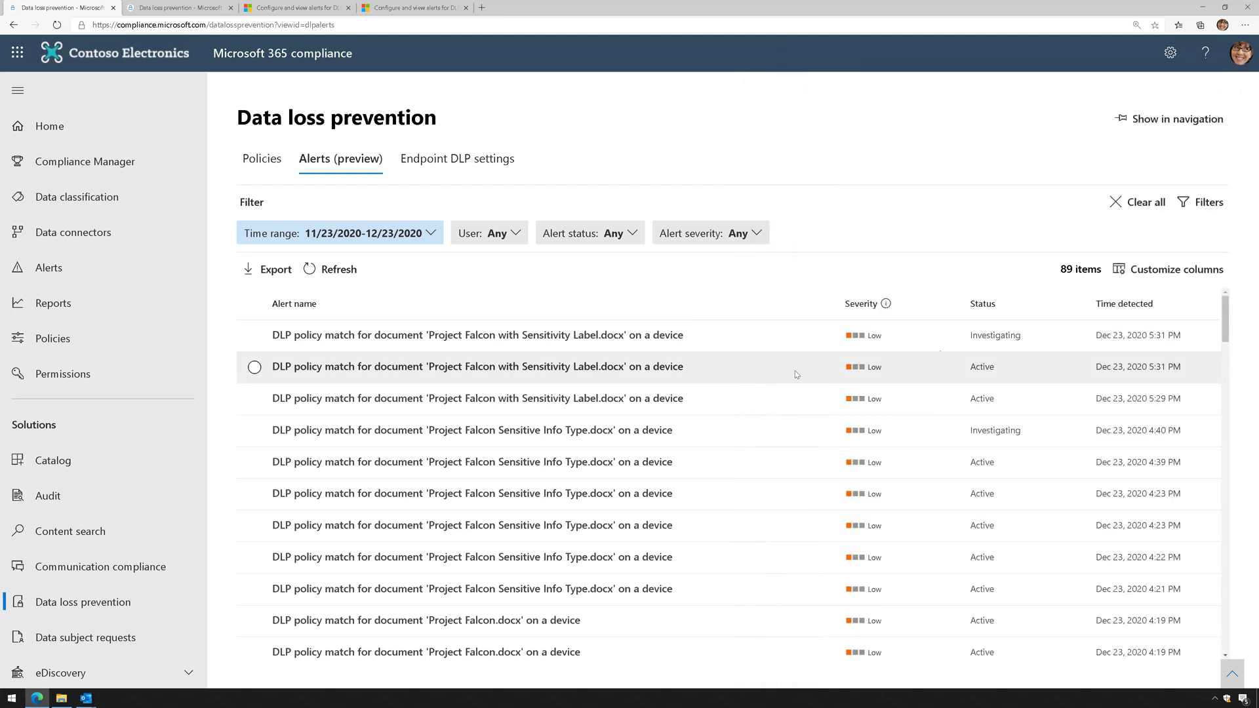
- Open the 5:29 PM Sensitivity Label alert, review its details, and show its Events tab
{"action": "left_click", "coordinate": [794, 371]}
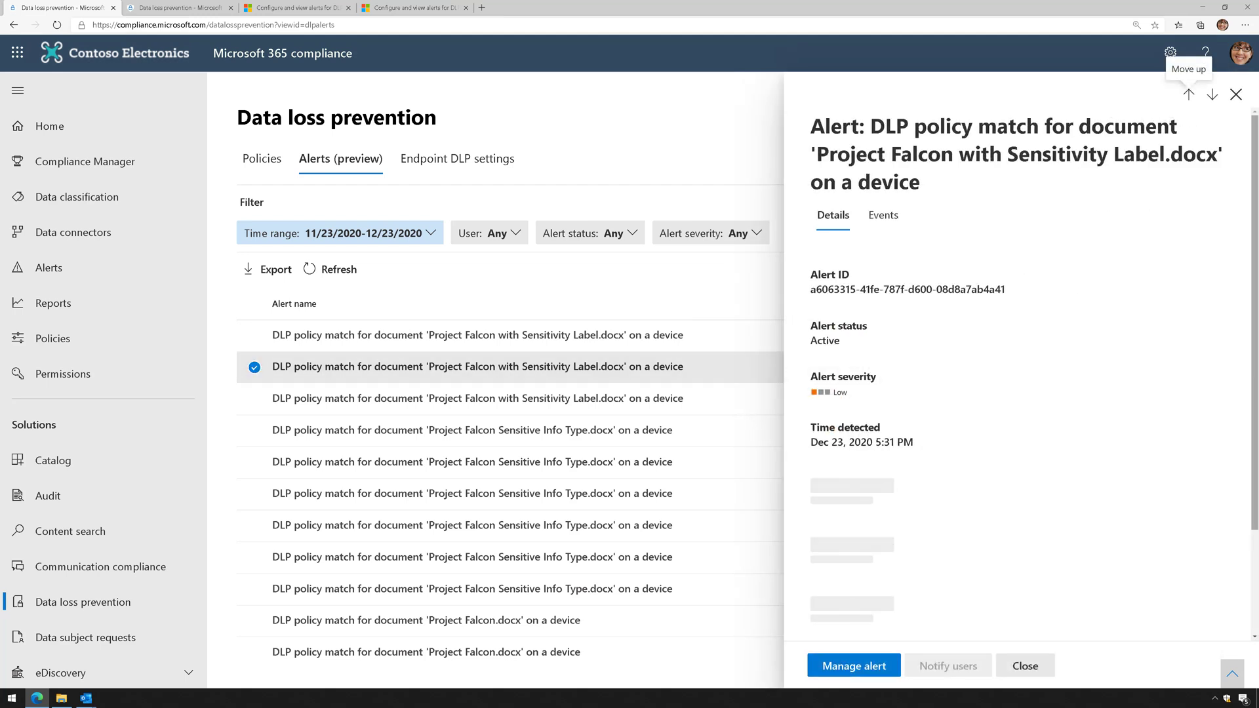
{"action": "left_click", "coordinate": [1212, 94]}
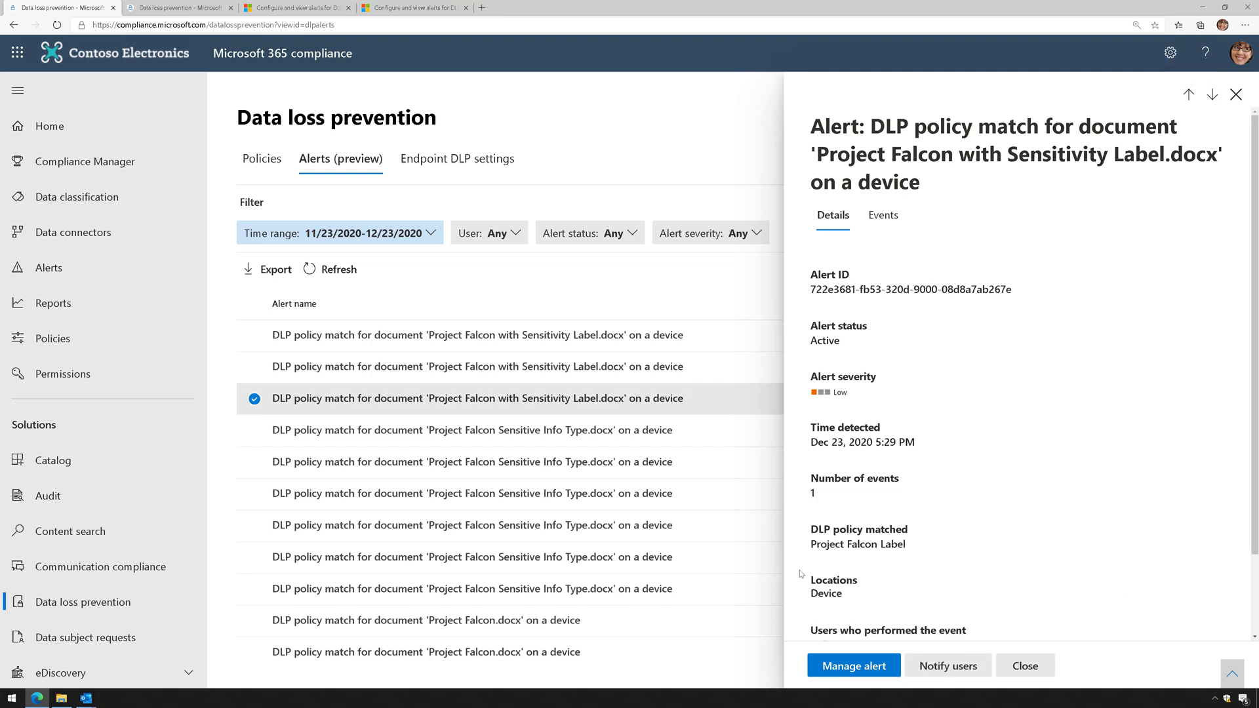
{"action": "left_click_drag", "start_coordinate": [811, 574], "coordinate": [850, 601]}
{"action": "left_click", "coordinate": [845, 602]}
{"action": "scroll", "coordinate": [845, 602], "scroll_direction": "down", "scroll_amount": 1}
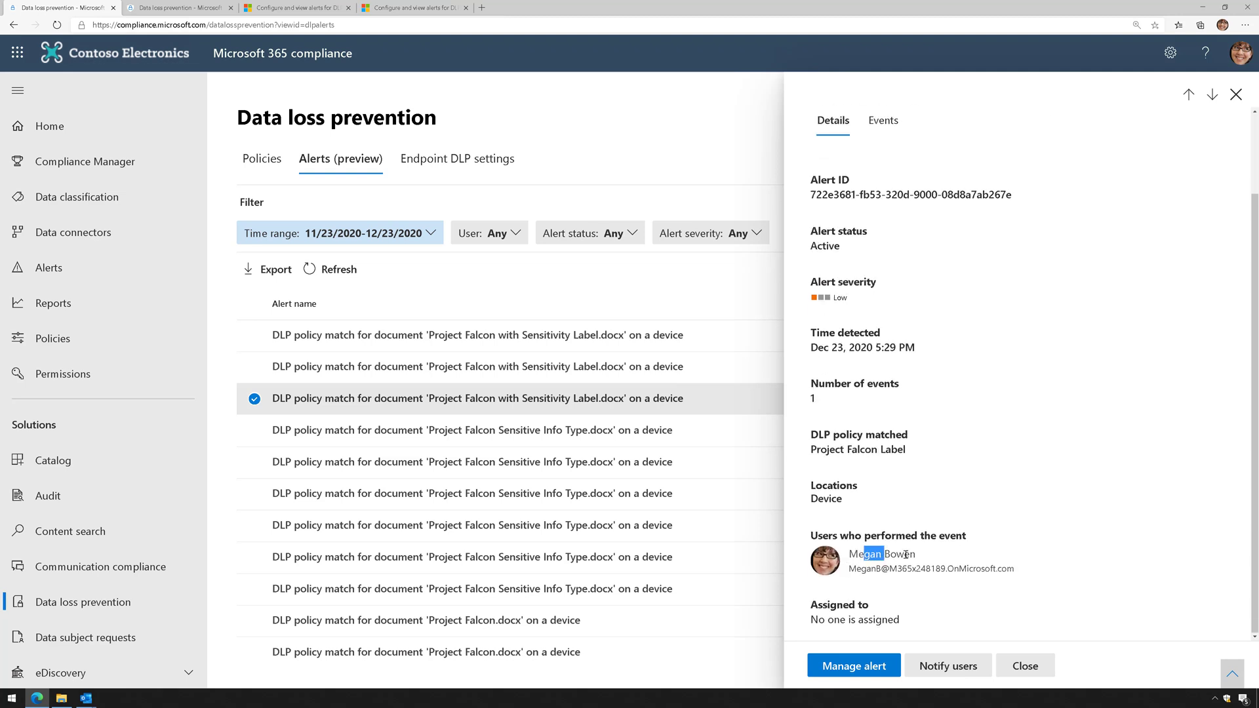
{"action": "left_click_drag", "start_coordinate": [912, 556], "coordinate": [915, 554]}
{"action": "scroll", "coordinate": [908, 407], "scroll_direction": "up", "scroll_amount": 2}
{"action": "left_click", "coordinate": [903, 261]}
{"action": "left_click", "coordinate": [879, 209]}
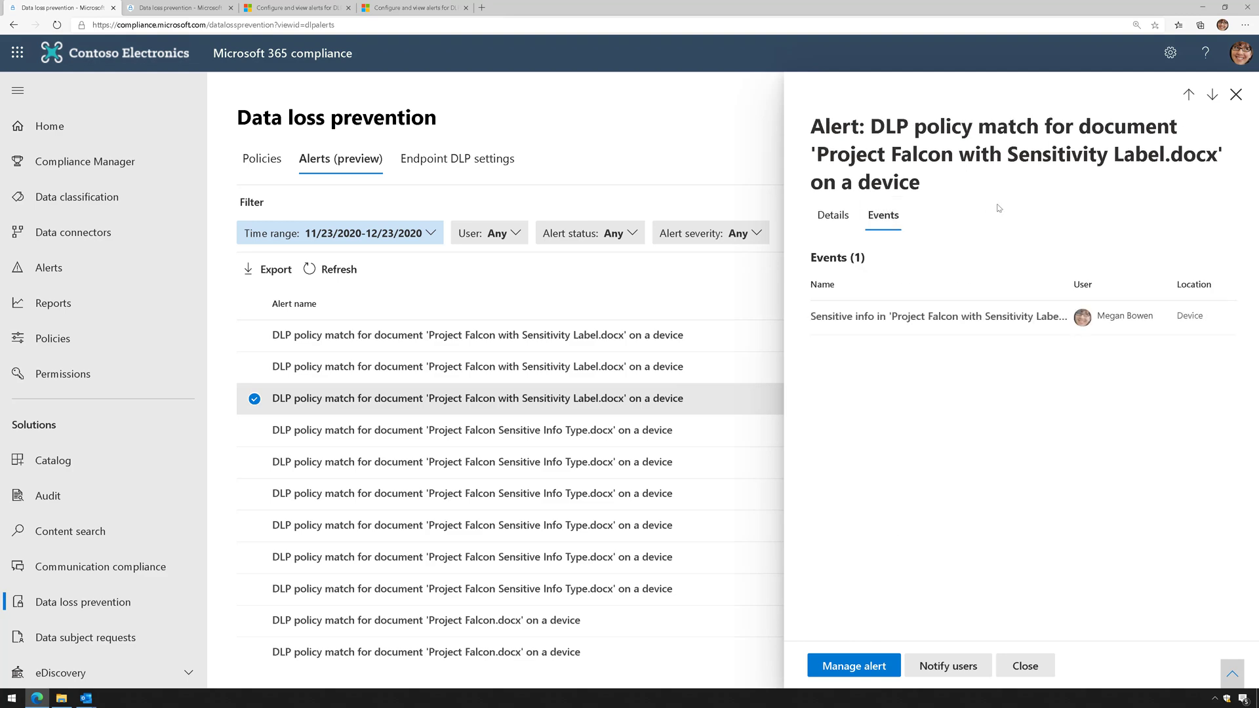
- Open the 'File copied to removable media' event and inspect its hostname, file name and rule
{"action": "left_click", "coordinate": [896, 320]}
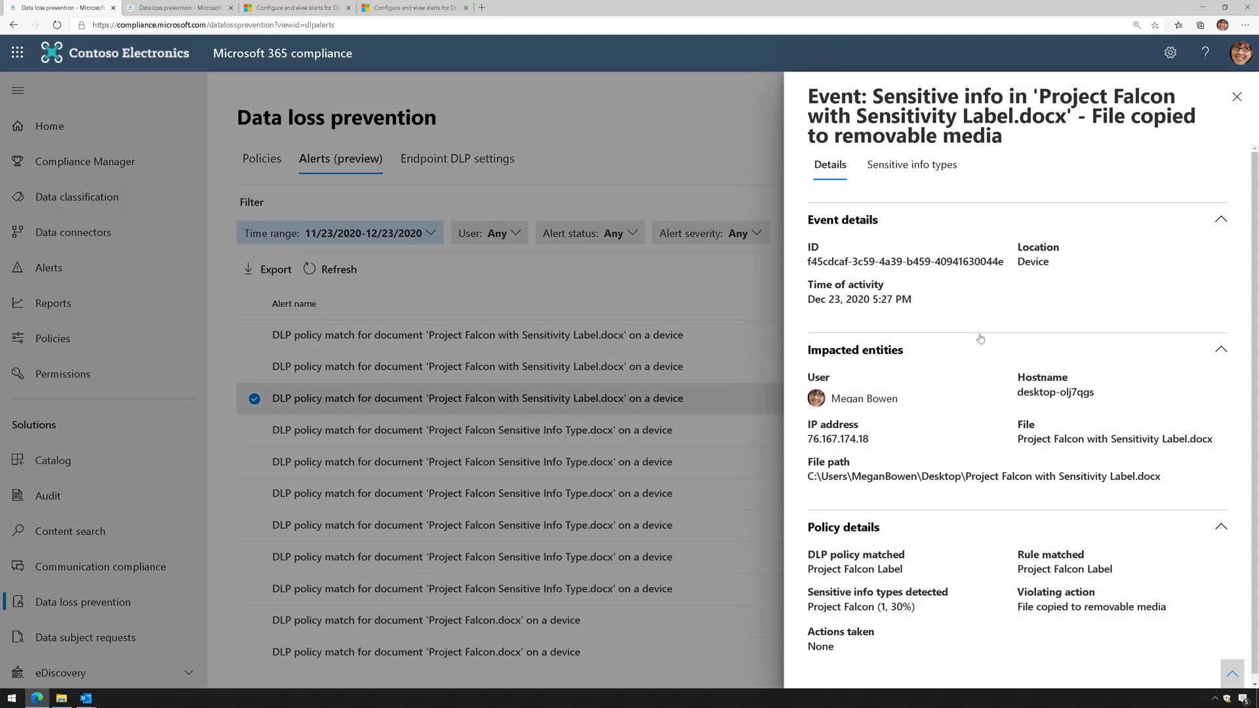
{"action": "left_click_drag", "start_coordinate": [1017, 393], "coordinate": [1096, 393]}
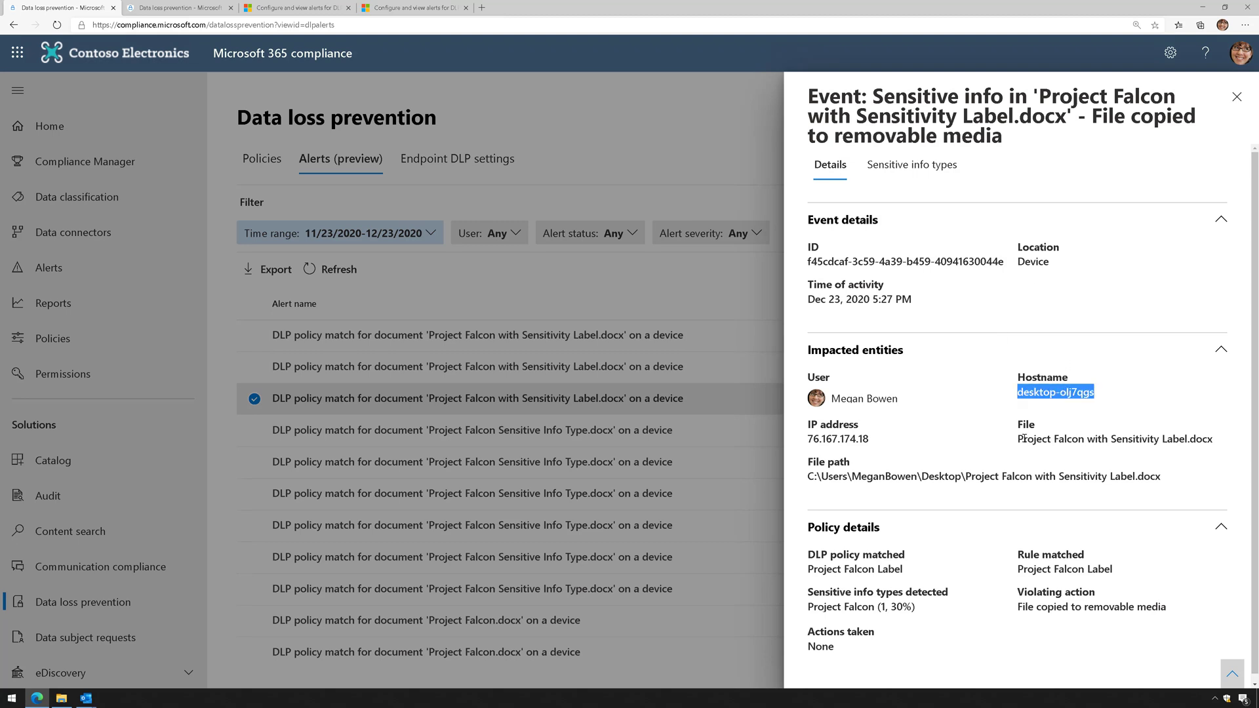
{"action": "left_click_drag", "start_coordinate": [1023, 439], "coordinate": [813, 477]}
{"action": "left_click", "coordinate": [903, 494]}
{"action": "scroll", "coordinate": [903, 494], "scroll_direction": "down", "scroll_amount": 1}
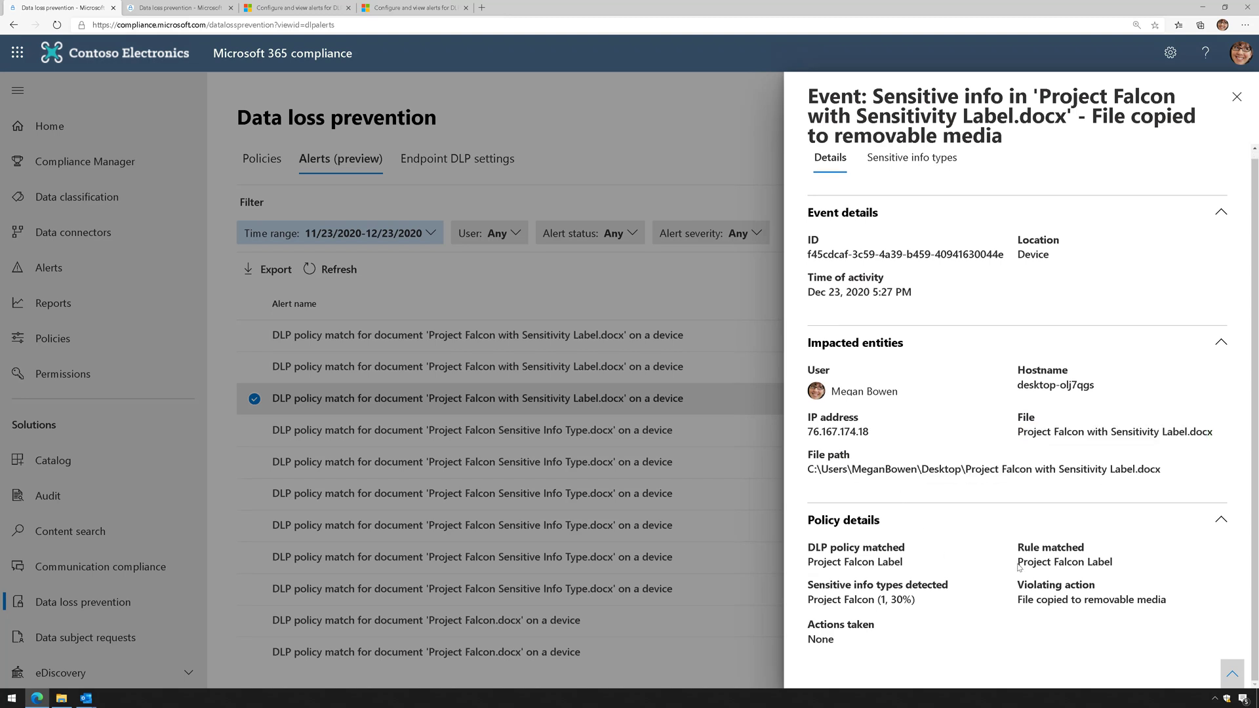
{"action": "left_click_drag", "start_coordinate": [1017, 563], "coordinate": [1093, 563]}
{"action": "left_click", "coordinate": [1174, 565]}
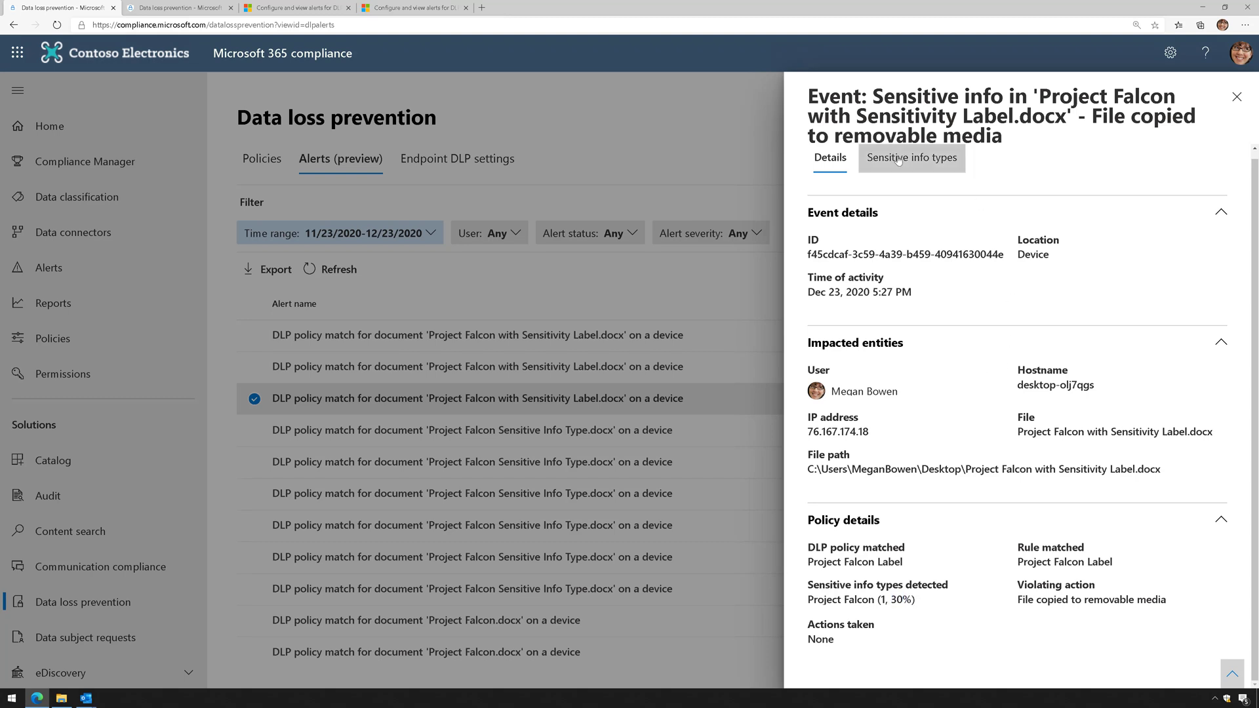
- Confirm Project Falcon was detected once at confidence 30, then close the event details
{"action": "left_click", "coordinate": [948, 159]}
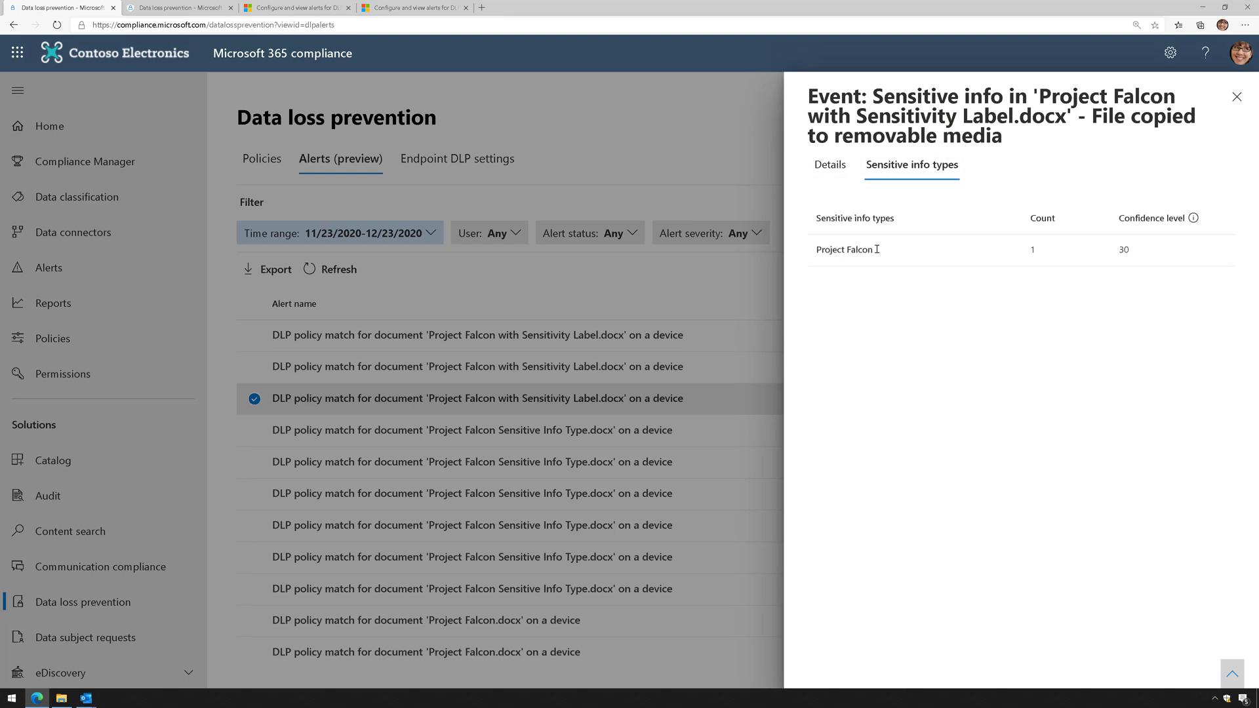
{"action": "left_click_drag", "start_coordinate": [846, 249], "coordinate": [1143, 286]}
{"action": "left_click", "coordinate": [1142, 286]}
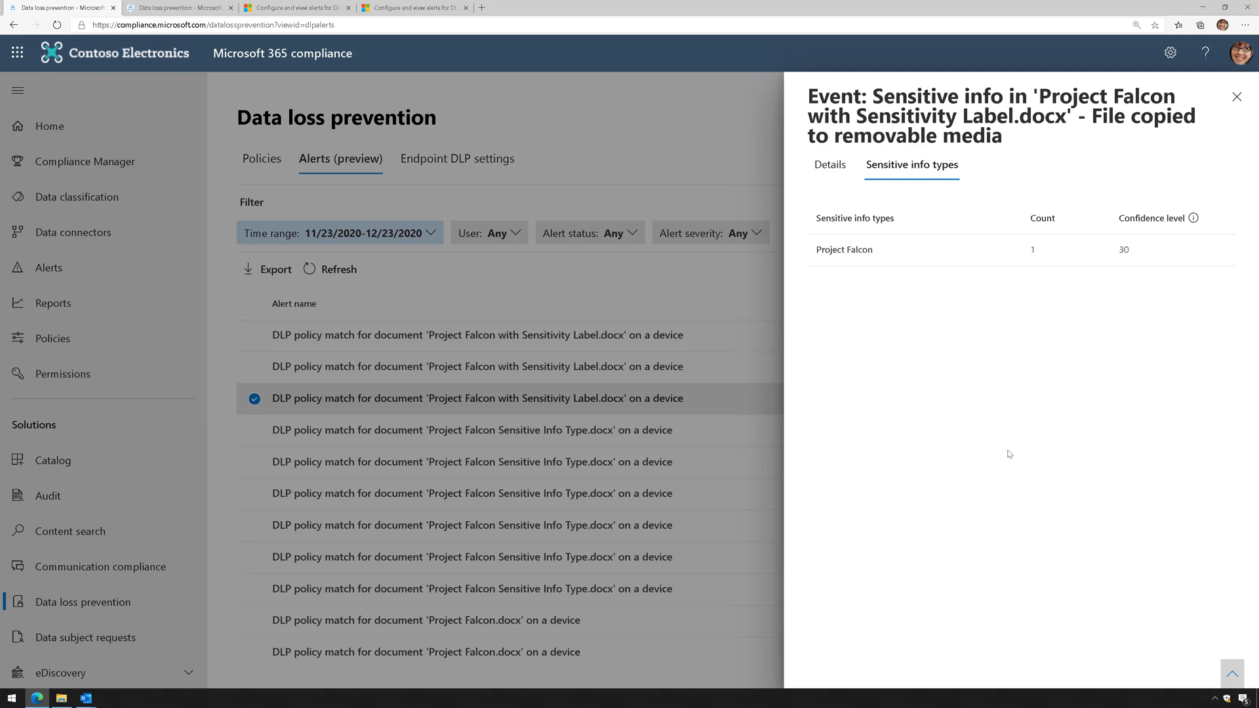
{"action": "left_click", "coordinate": [823, 172]}
{"action": "left_click", "coordinate": [1237, 96]}
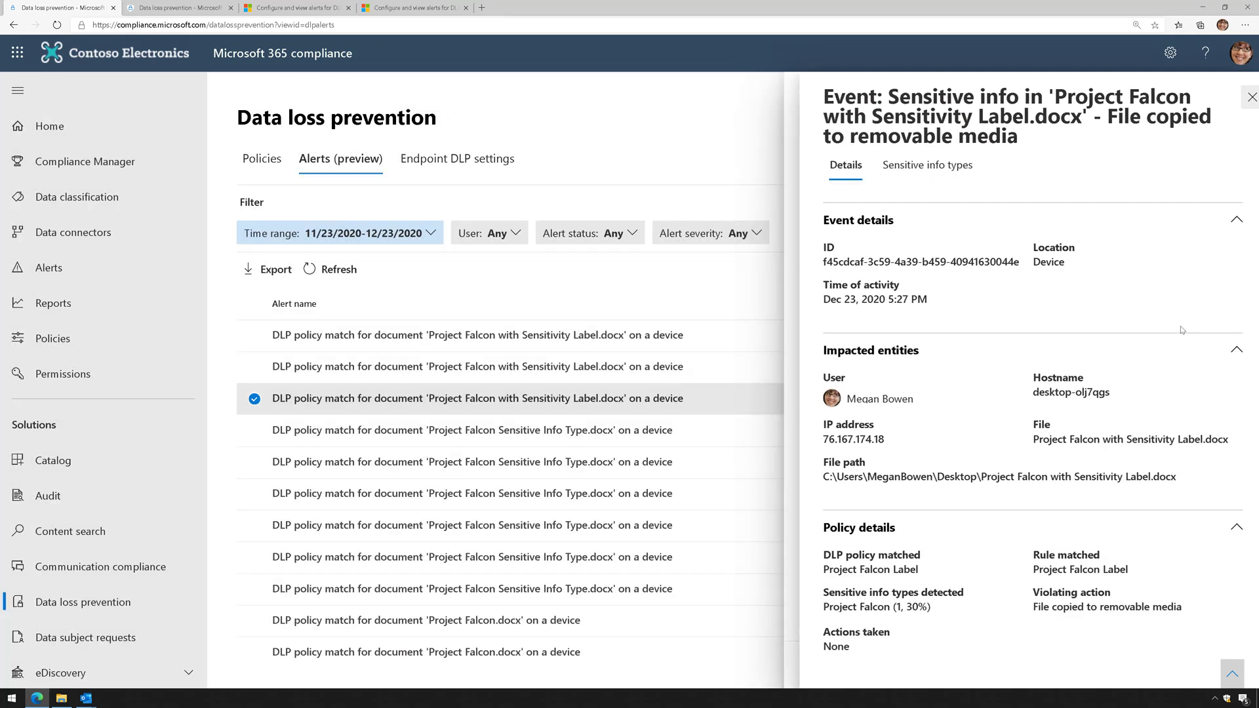
- Open the 4:40 PM Sensitive Info Type alert's event and check its violating action
{"action": "left_click", "coordinate": [1040, 674]}
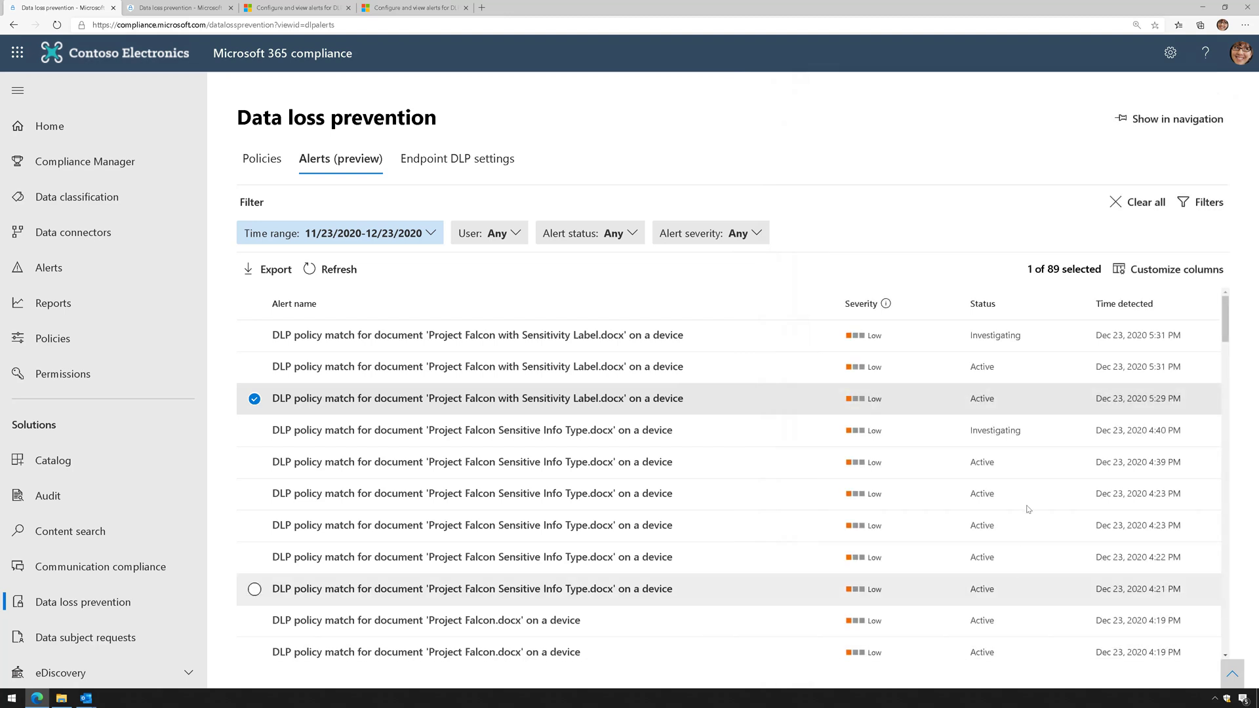
{"action": "left_click", "coordinate": [649, 430]}
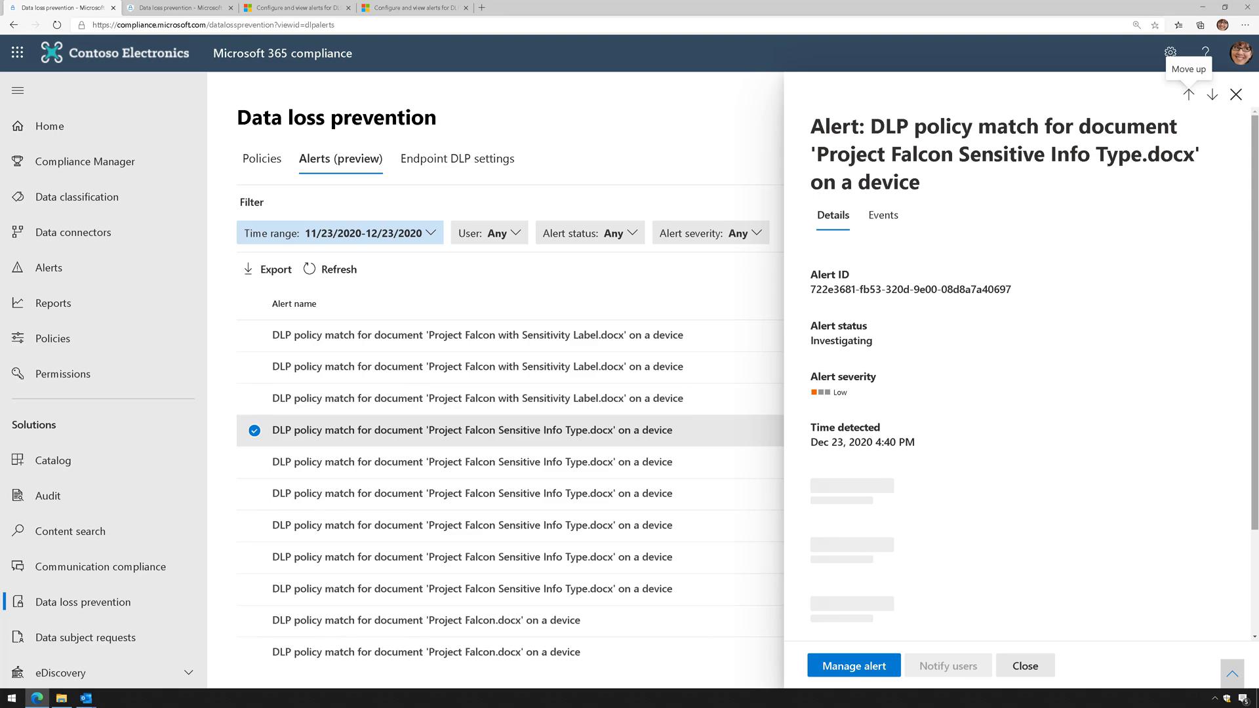
{"action": "left_click", "coordinate": [896, 219]}
{"action": "left_click", "coordinate": [971, 316]}
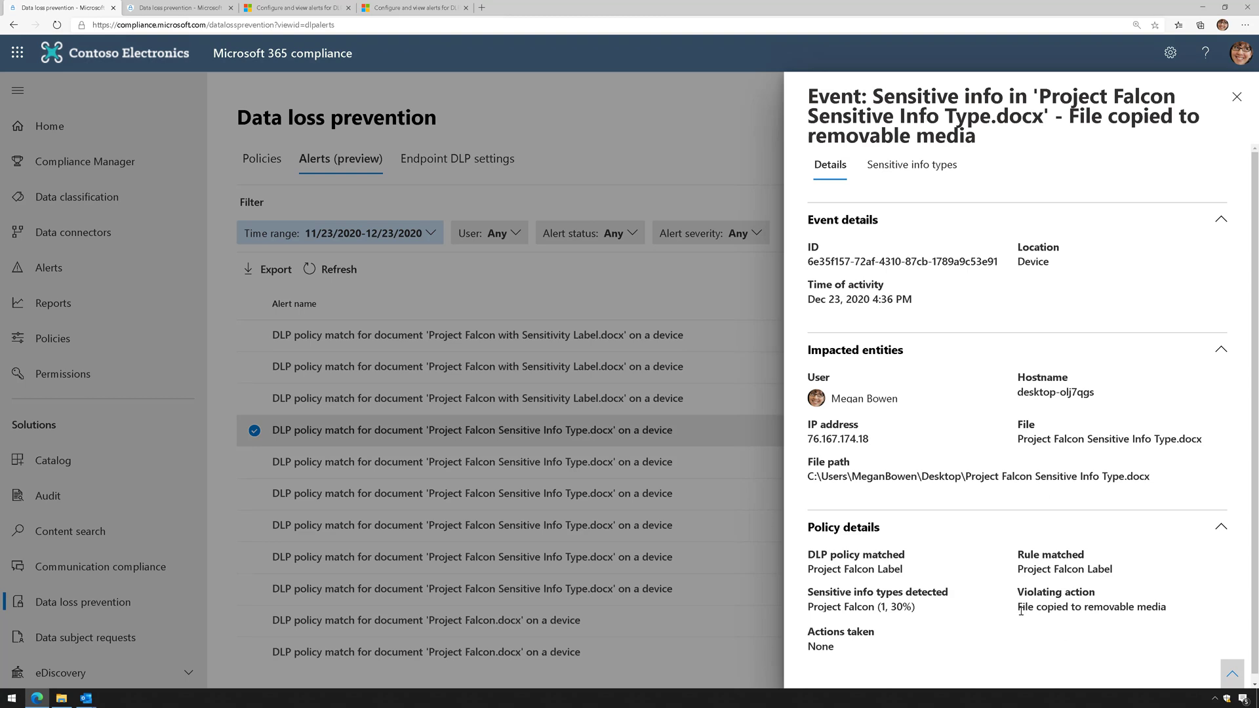
{"action": "left_click_drag", "start_coordinate": [1018, 608], "coordinate": [1195, 634]}
{"action": "left_click", "coordinate": [1124, 629]}
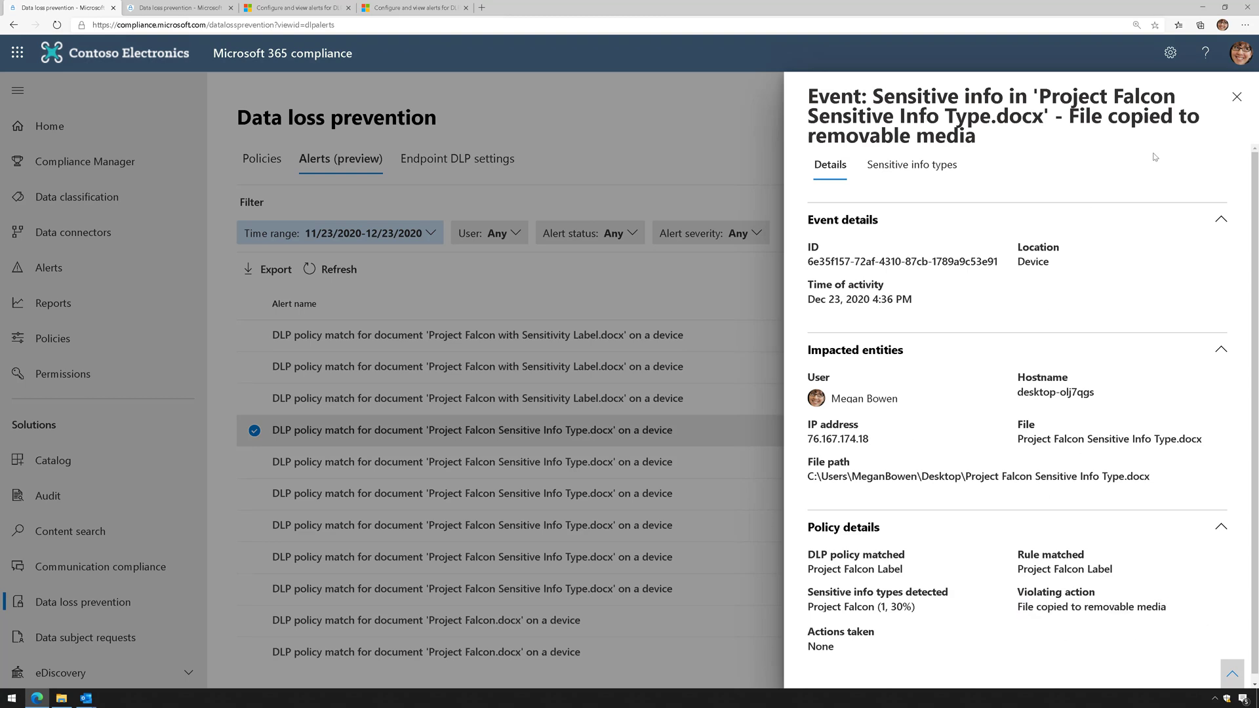
- Close it and reopen the 5:29 PM Sensitivity Label alert: Active, one event, unassigned
{"action": "left_click", "coordinate": [1237, 105]}
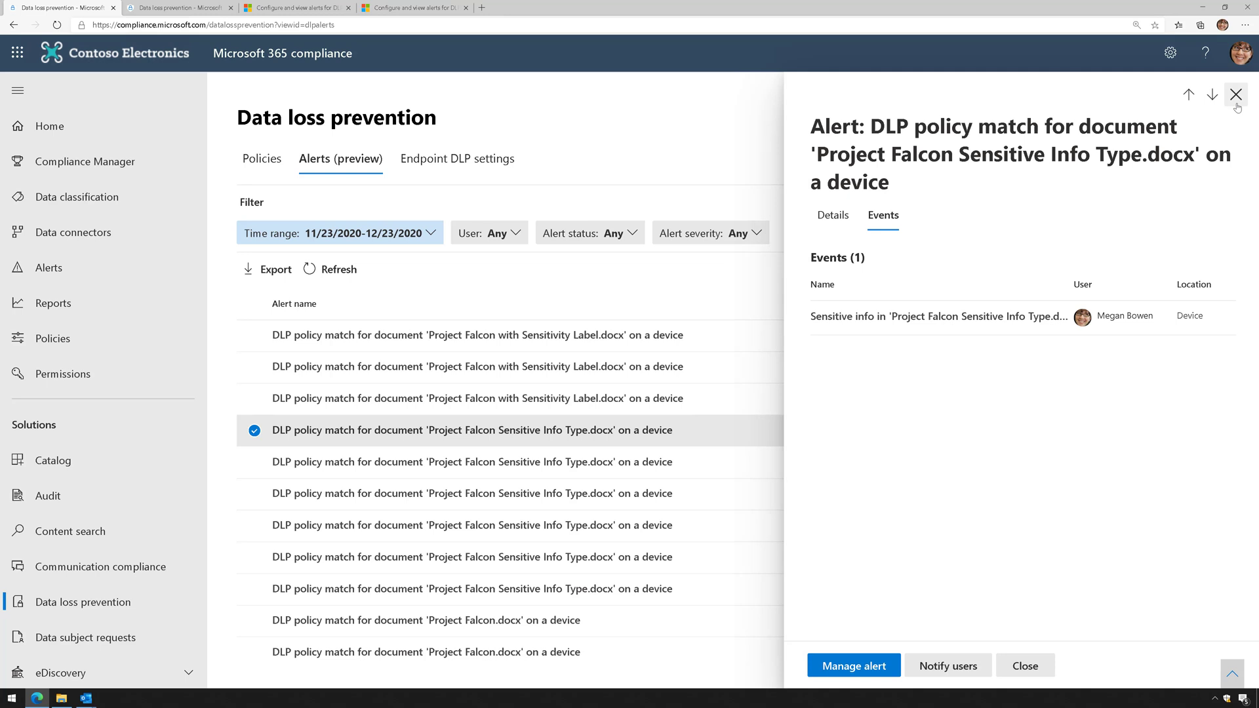
{"action": "left_click", "coordinate": [1237, 104]}
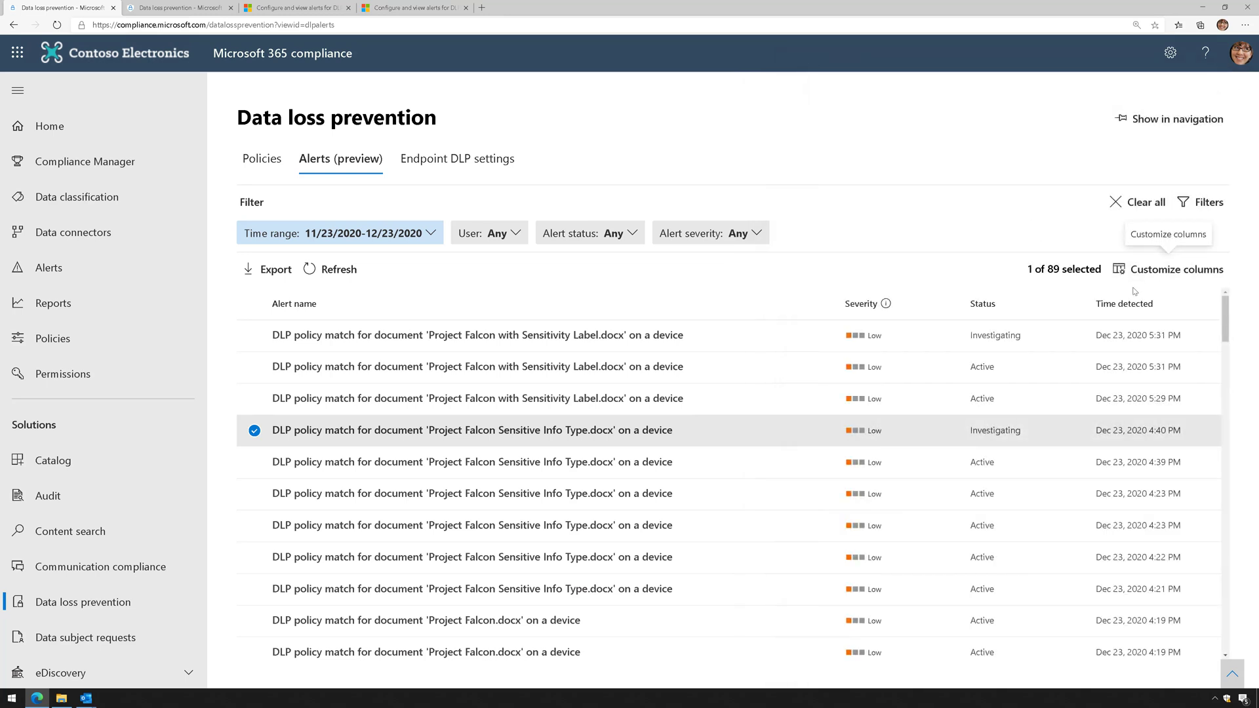
{"action": "left_click", "coordinate": [665, 412]}
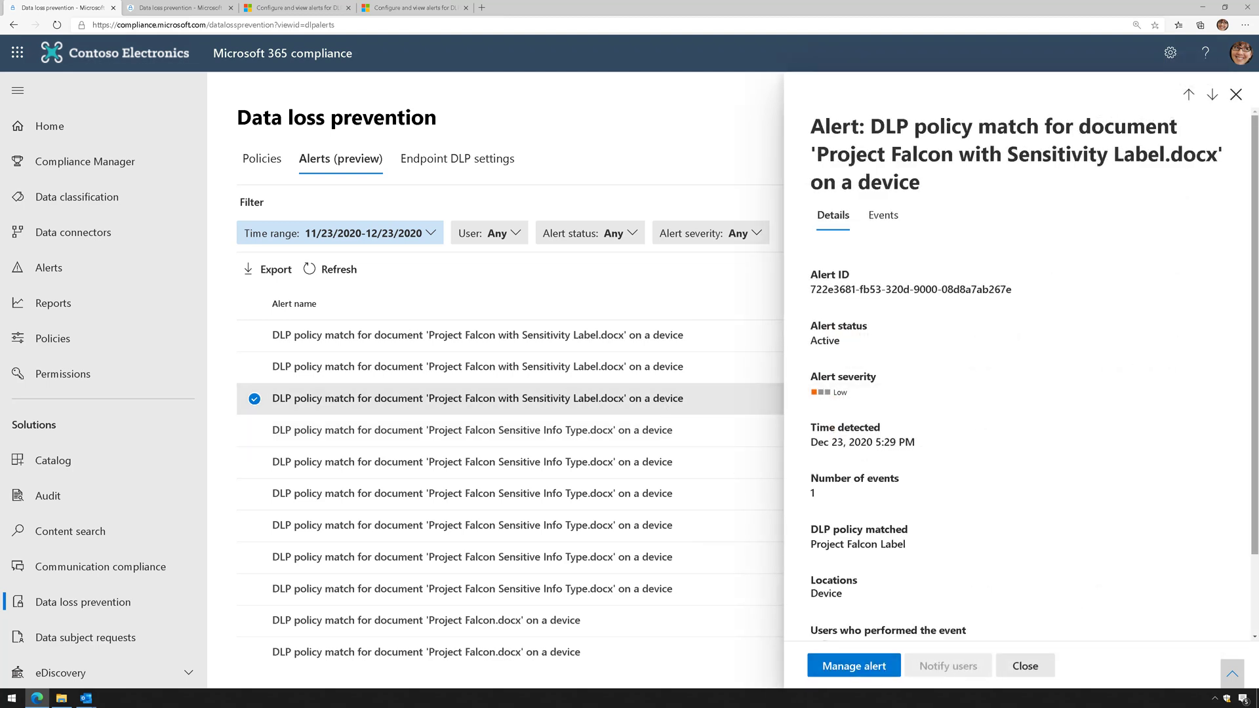
{"action": "scroll", "coordinate": [1097, 499], "scroll_direction": "down", "scroll_amount": 2}
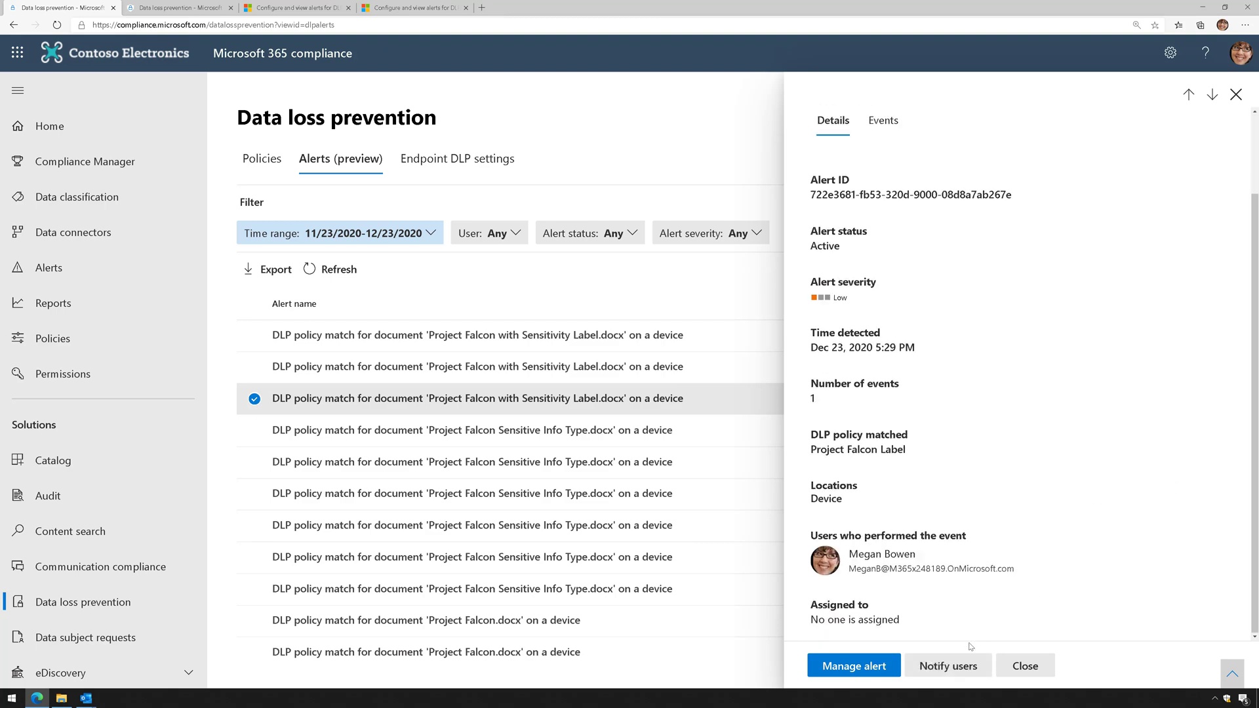
- Generate the Project Falcon Label notification email from the work account, then close Mail
{"action": "left_click", "coordinate": [966, 657]}
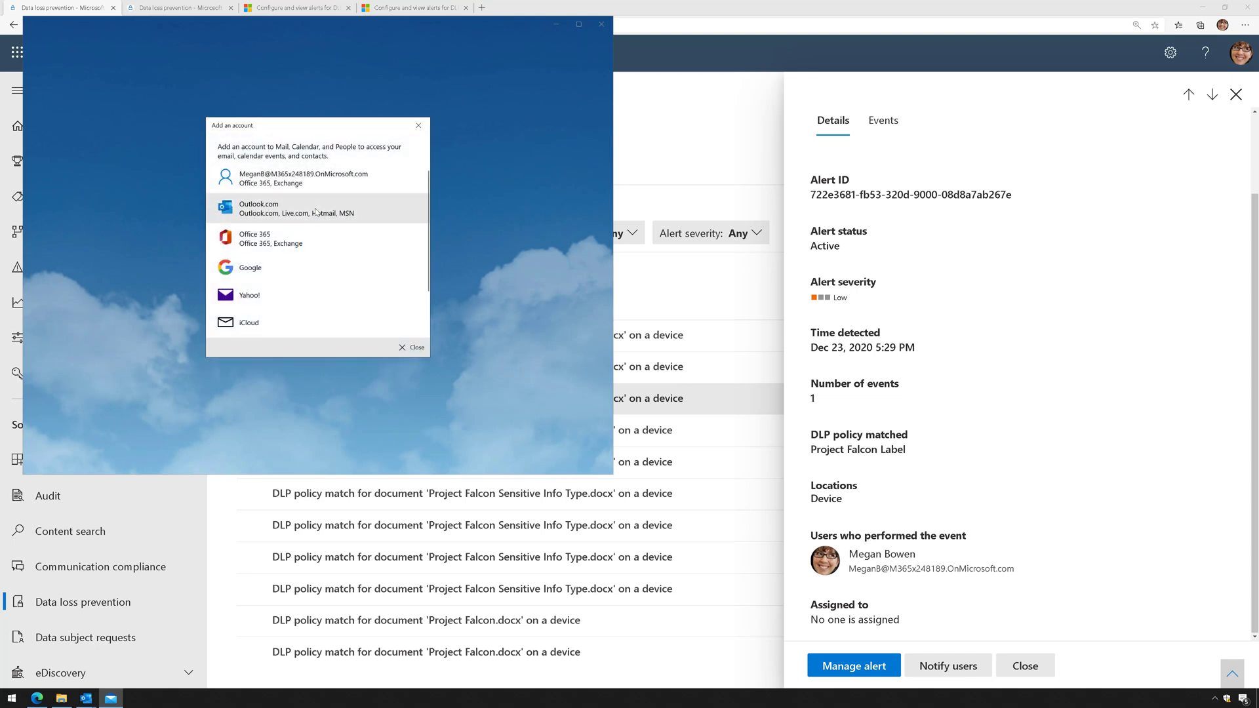
{"action": "left_click", "coordinate": [321, 188]}
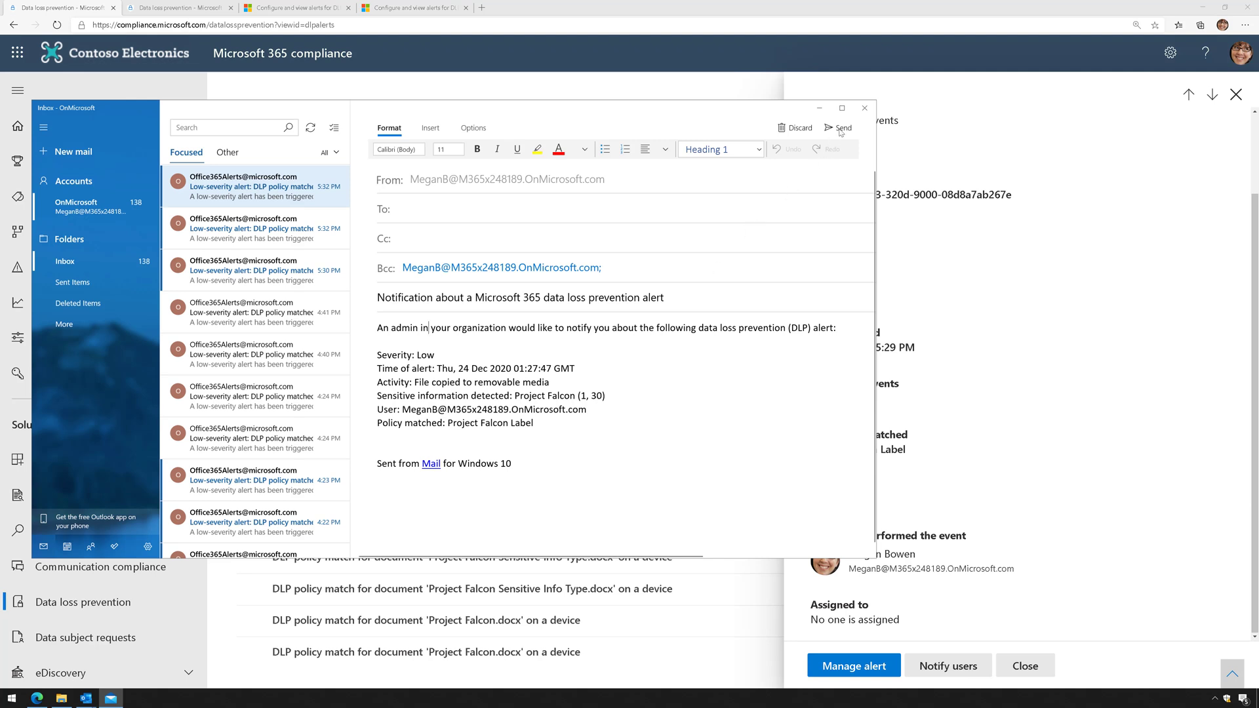
{"action": "left_click", "coordinate": [873, 111]}
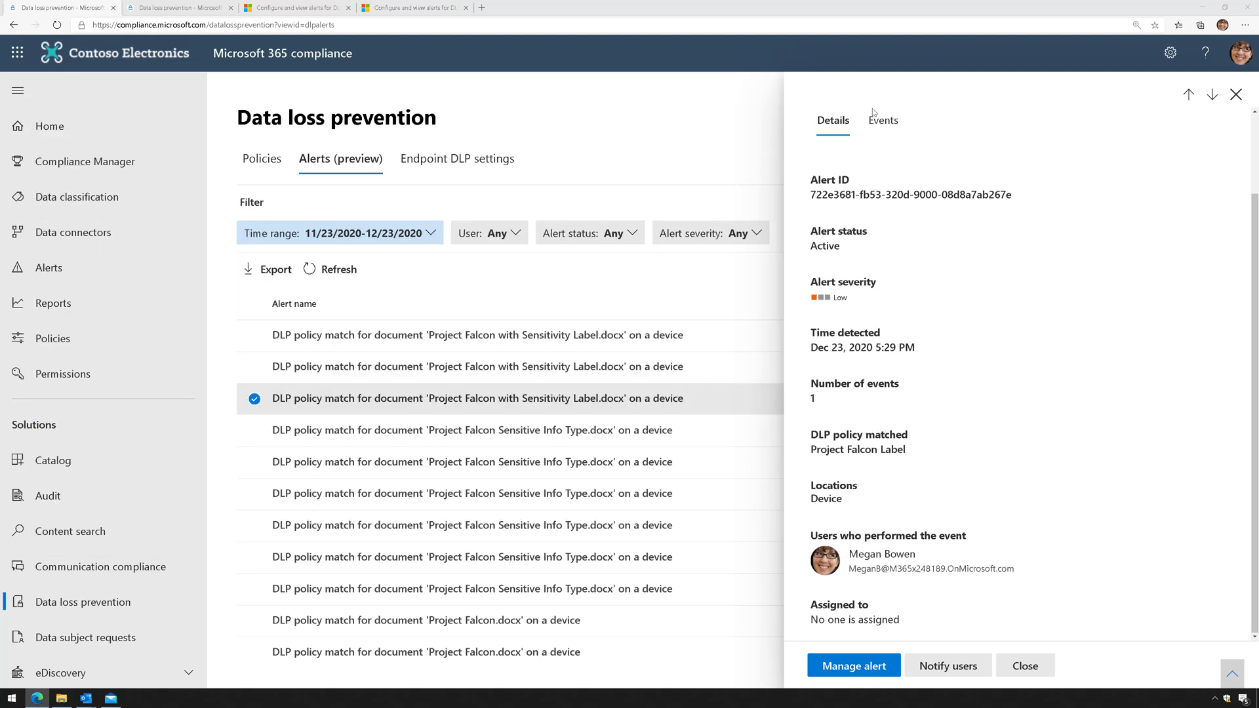
- Close the 5:29 PM alert, return to Alerts (preview), and open the first Investigating alert
{"action": "left_click", "coordinate": [1236, 94]}
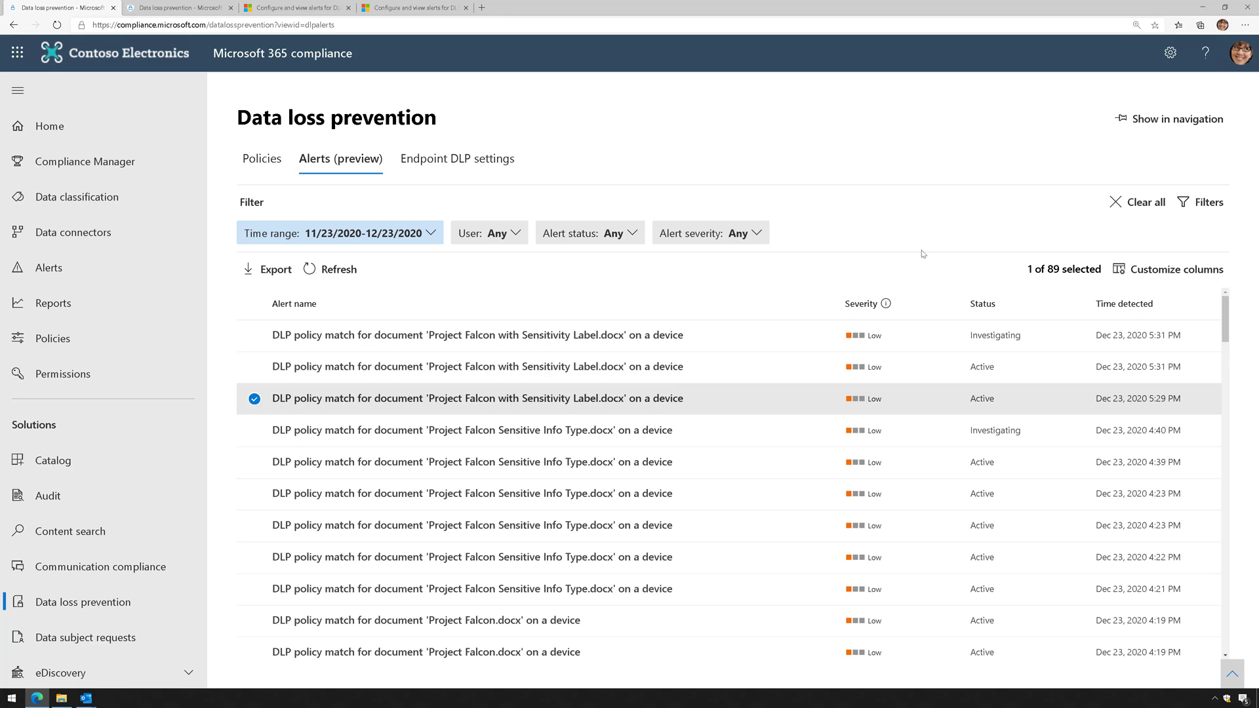
{"action": "left_click", "coordinate": [349, 171]}
{"action": "left_click", "coordinate": [678, 337]}
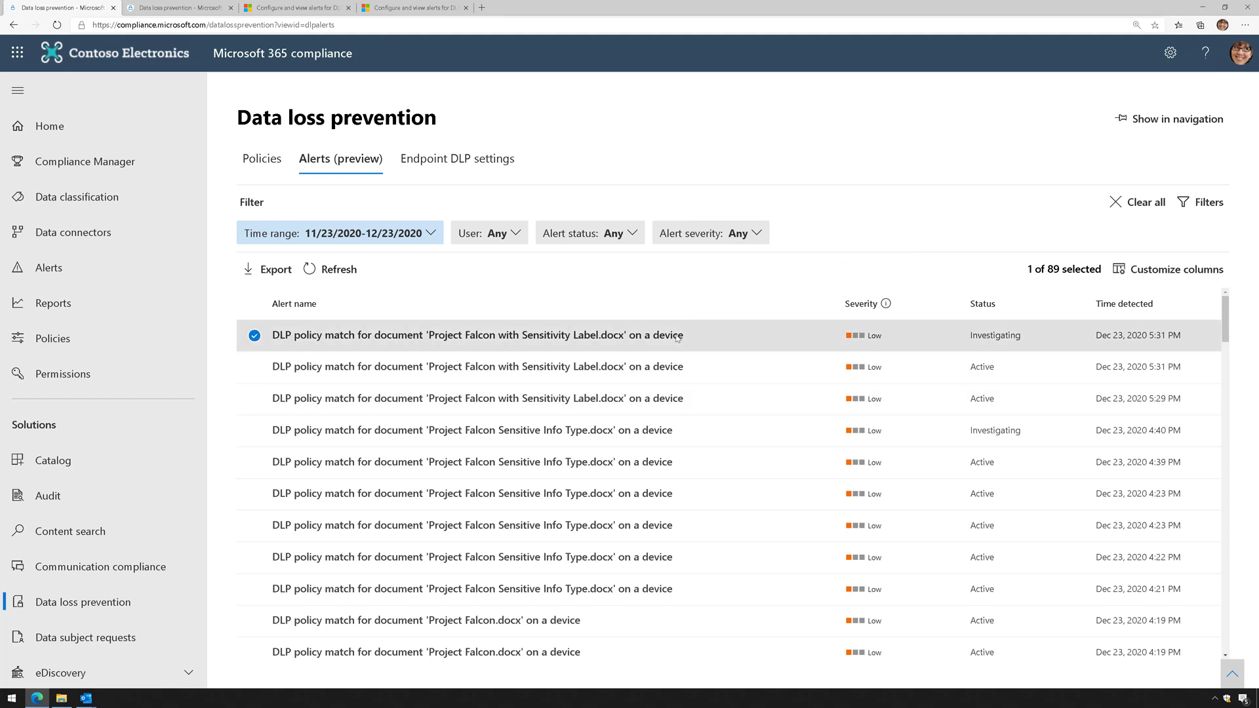